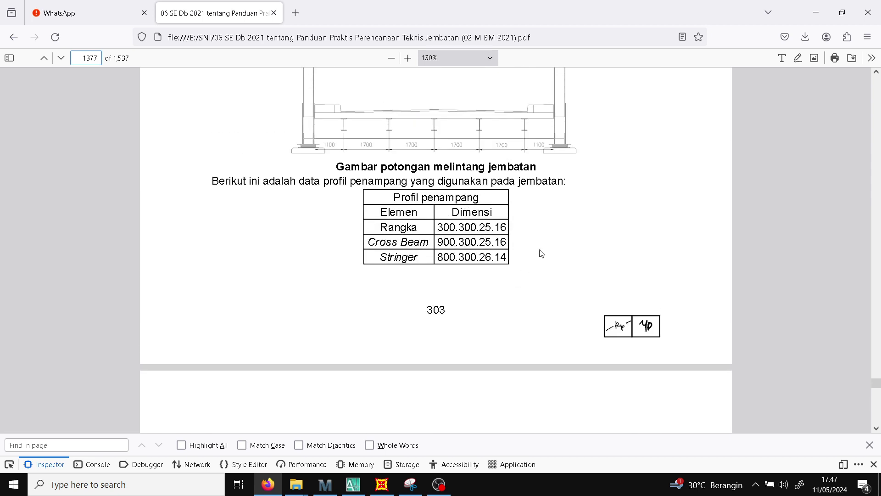
- Review the profile dimension table, floor layout plan and truss side view of the bridge in the PDF guide
{"action": "scroll", "coordinate": [534, 265], "scroll_direction": "down", "scroll_amount": 2}
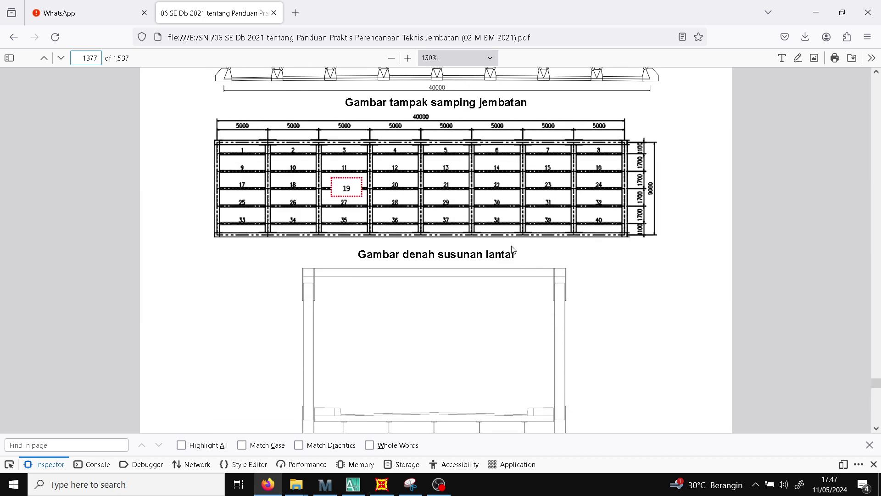
{"action": "scroll", "coordinate": [522, 260], "scroll_direction": "up", "scroll_amount": 3}
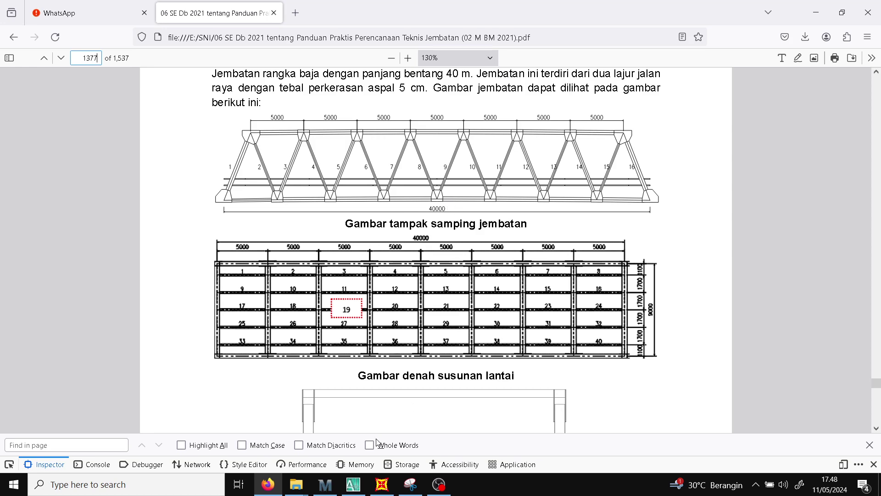
- Switch to AutoCAD and examine the uppermost floor framing plan with its cross beams, stringers and spacing dimensions
{"action": "left_click", "coordinate": [353, 484]}
{"action": "scroll", "coordinate": [473, 271], "scroll_direction": "down", "scroll_amount": 5}
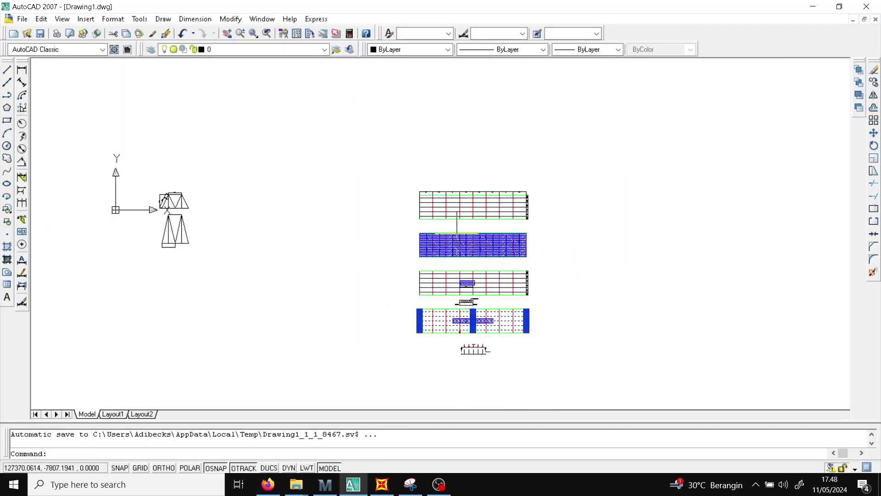
{"action": "scroll", "coordinate": [457, 229], "scroll_direction": "up", "scroll_amount": 7}
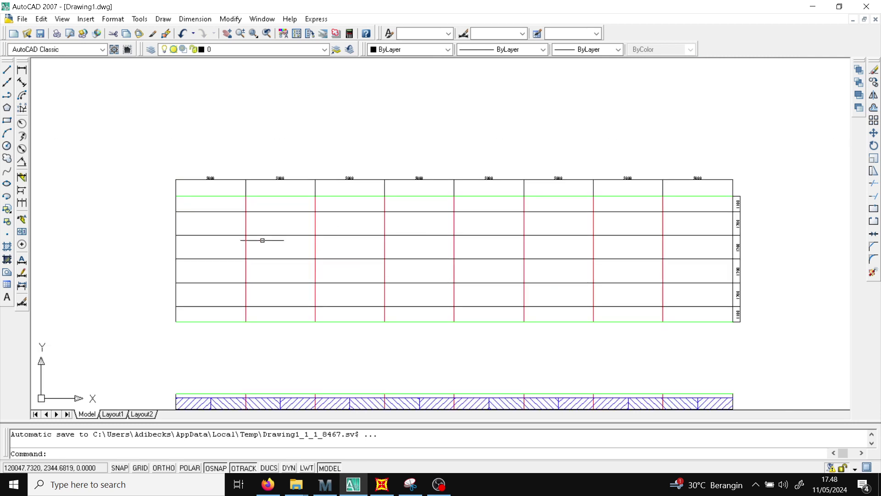
{"action": "left_click", "coordinate": [168, 193]}
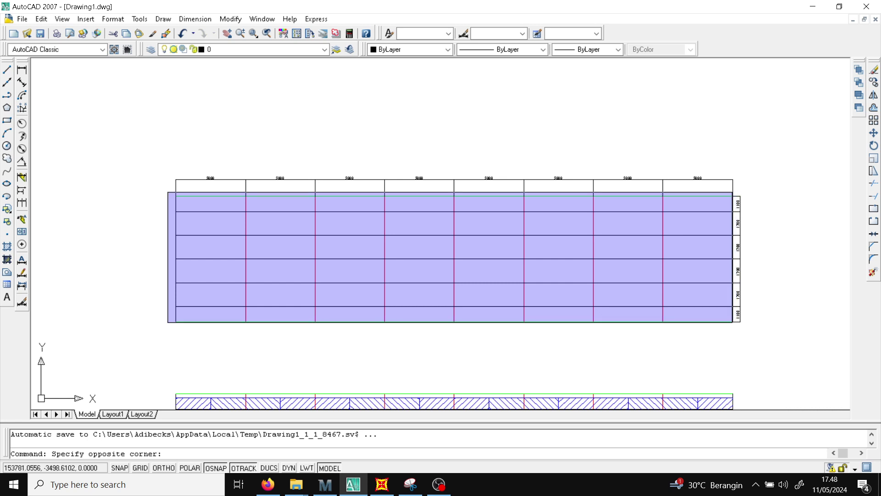
{"action": "key", "text": "Escape"}
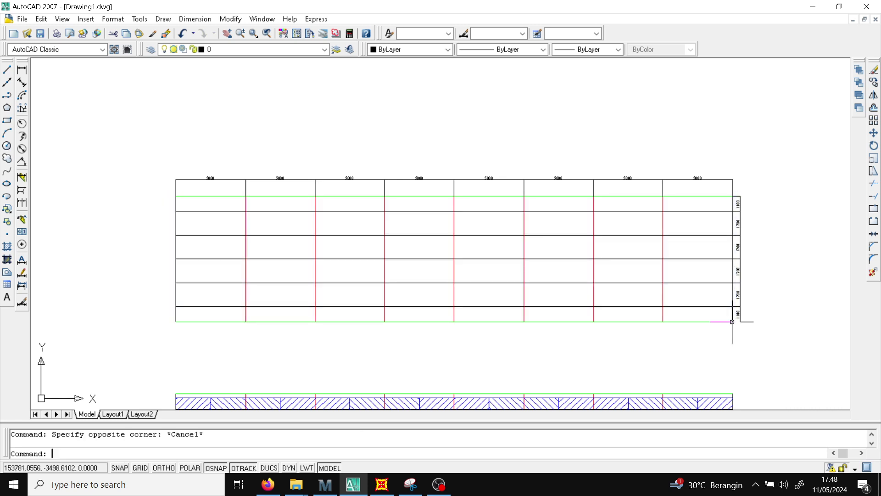
{"action": "left_click", "coordinate": [423, 236]}
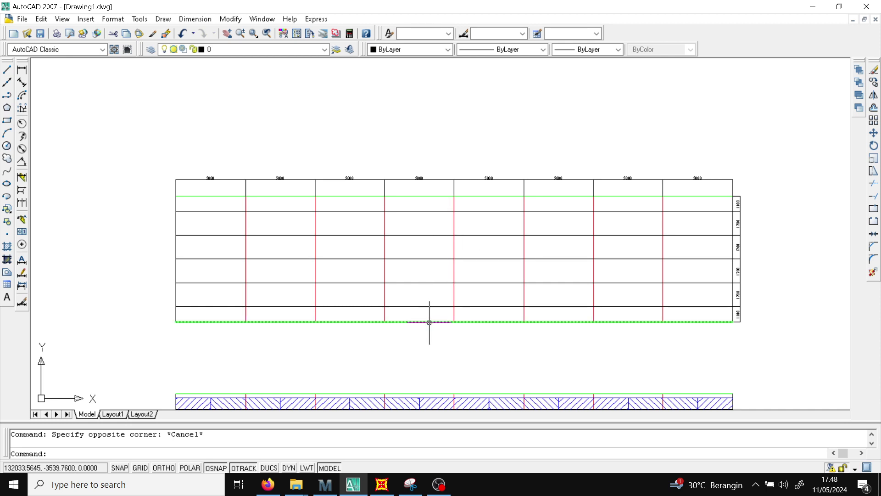
- Examine the fully hatched floor plan, highlighting a middle cross beam and one hatch panel around it, and clear the selection
{"action": "scroll", "coordinate": [440, 218], "scroll_direction": "down", "scroll_amount": 4}
{"action": "scroll", "coordinate": [449, 339], "scroll_direction": "up", "scroll_amount": 3}
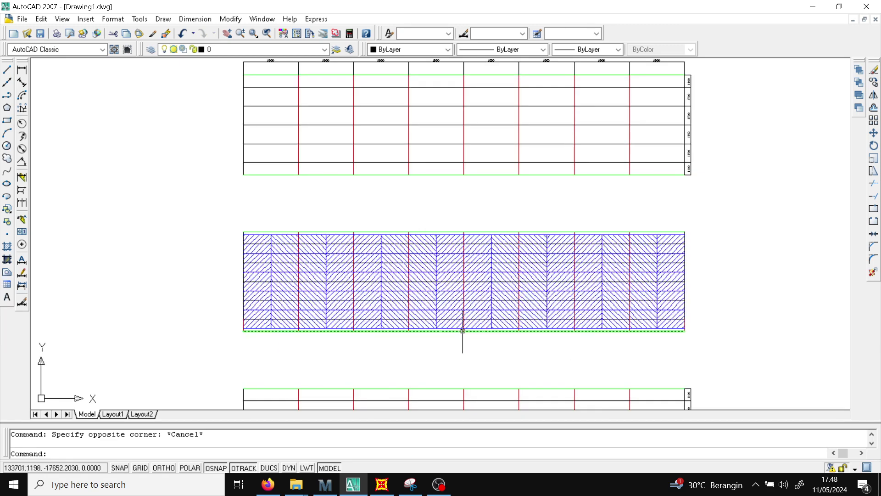
{"action": "scroll", "coordinate": [466, 272], "scroll_direction": "up", "scroll_amount": 4}
{"action": "scroll", "coordinate": [463, 271], "scroll_direction": "up", "scroll_amount": 2}
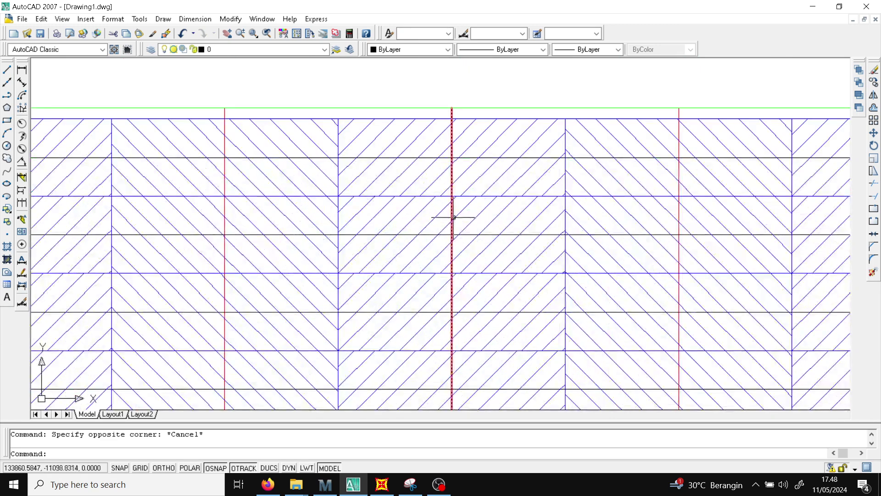
{"action": "left_click", "coordinate": [452, 209]}
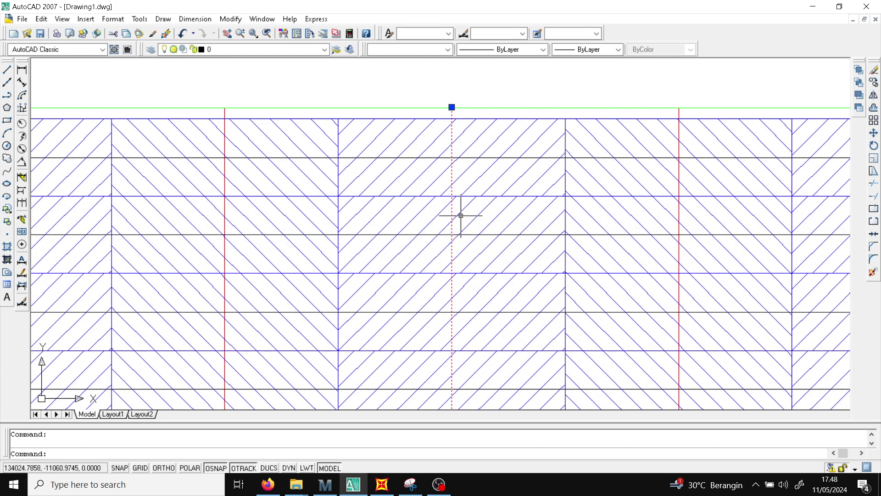
{"action": "left_click", "coordinate": [459, 212]}
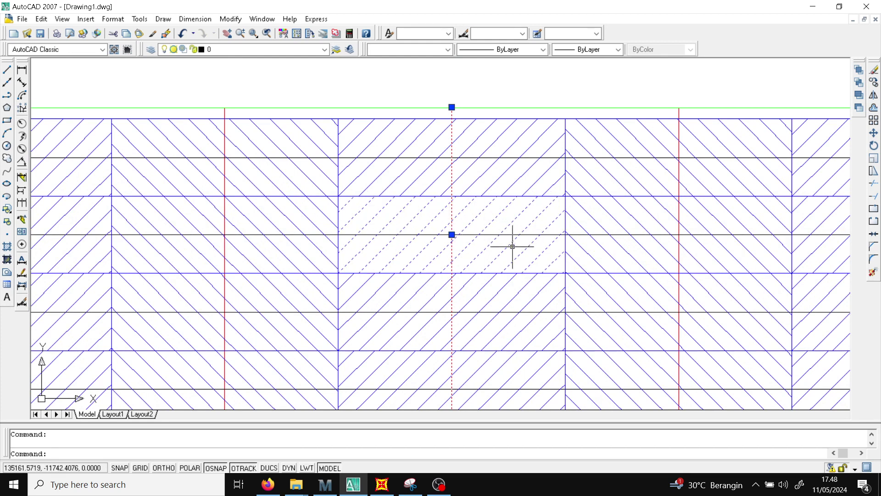
{"action": "scroll", "coordinate": [512, 246], "scroll_direction": "down", "scroll_amount": 4}
{"action": "scroll", "coordinate": [507, 259], "scroll_direction": "up", "scroll_amount": 3}
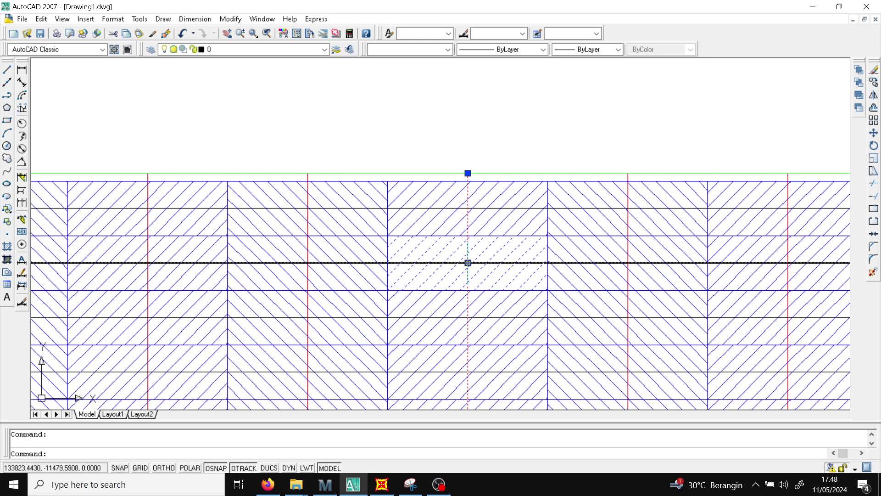
{"action": "key", "text": "Escape"}
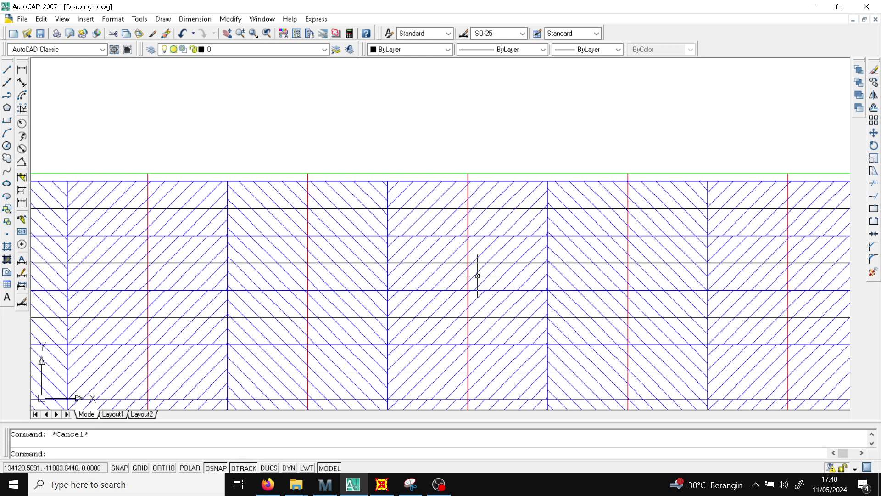
- Examine the single hatched load panel on the middle stringer and its length and width dimensions in the third plan
{"action": "scroll", "coordinate": [477, 276], "scroll_direction": "down", "scroll_amount": 5}
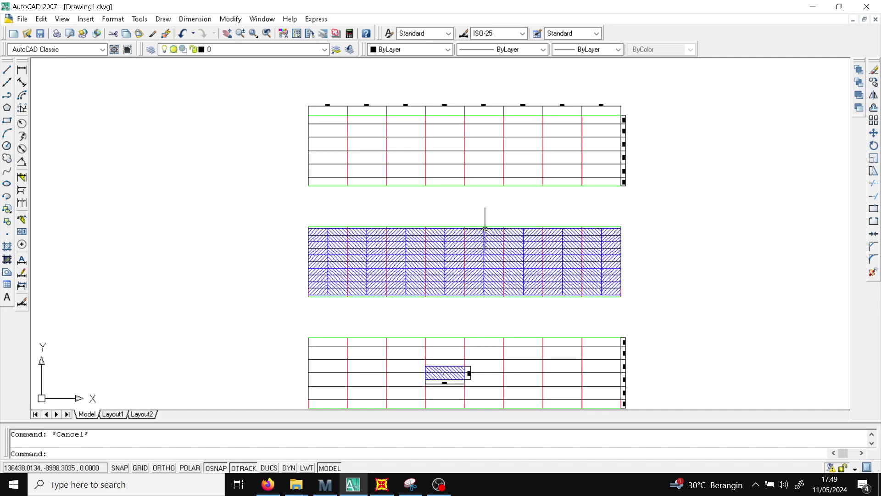
{"action": "scroll", "coordinate": [477, 227], "scroll_direction": "down", "scroll_amount": 2}
{"action": "scroll", "coordinate": [459, 325], "scroll_direction": "up", "scroll_amount": 3}
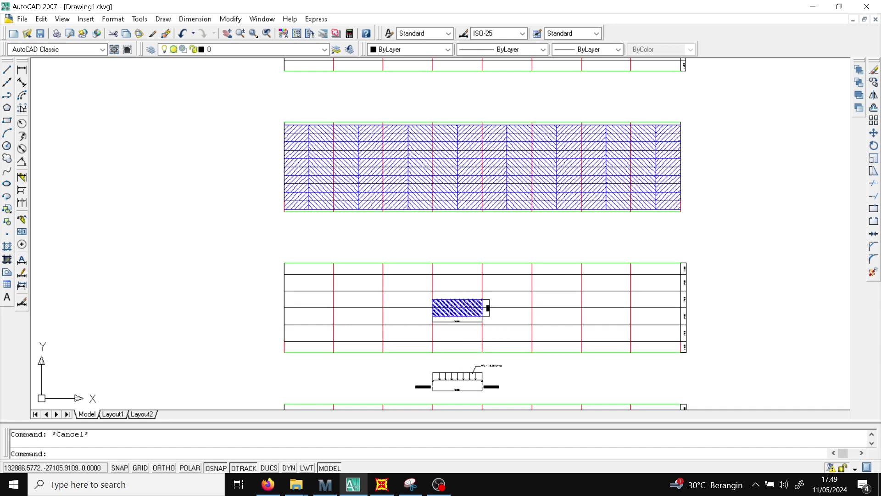
{"action": "scroll", "coordinate": [473, 306], "scroll_direction": "up", "scroll_amount": 4}
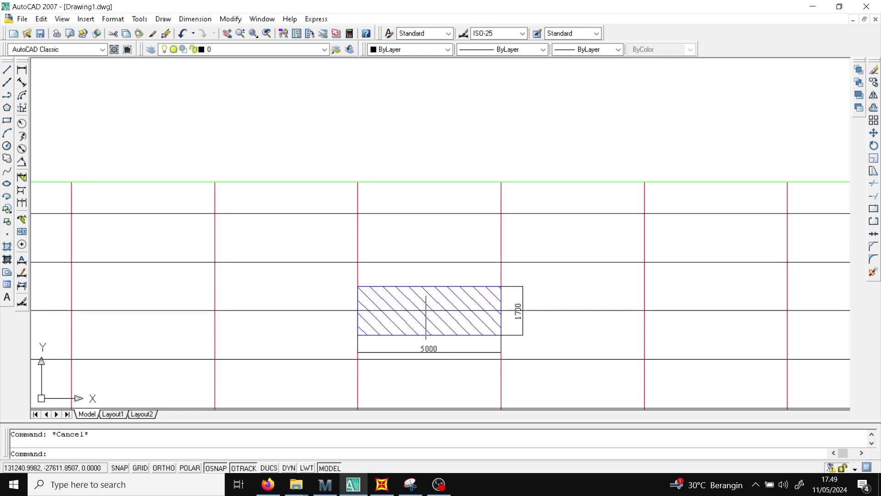
{"action": "scroll", "coordinate": [426, 316], "scroll_direction": "down", "scroll_amount": 3}
{"action": "scroll", "coordinate": [491, 275], "scroll_direction": "up", "scroll_amount": 2}
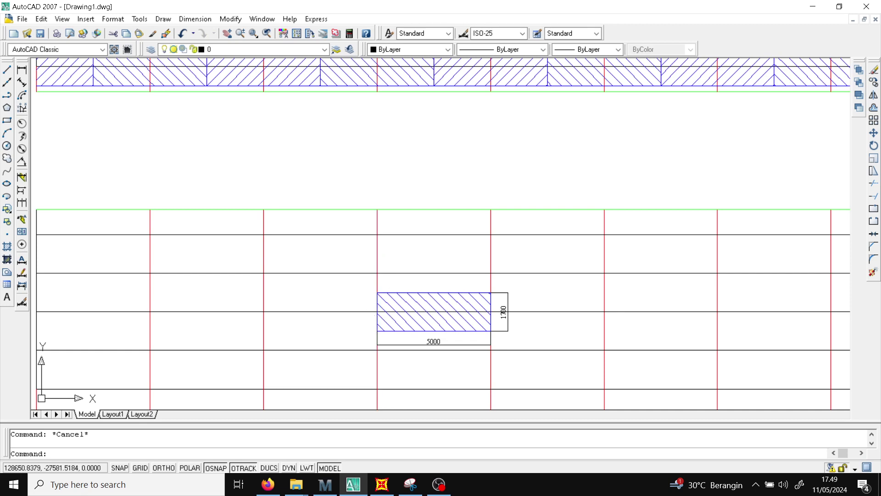
{"action": "scroll", "coordinate": [458, 314], "scroll_direction": "up", "scroll_amount": 3}
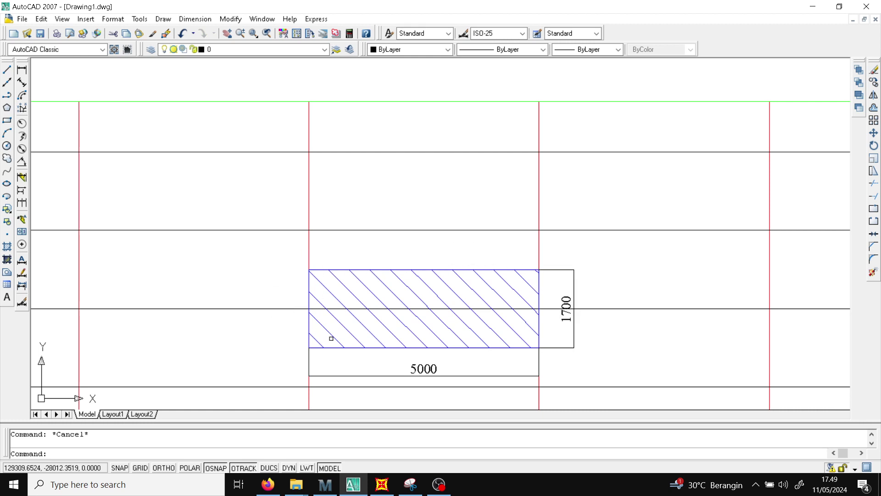
{"action": "scroll", "coordinate": [401, 271], "scroll_direction": "down", "scroll_amount": 2}
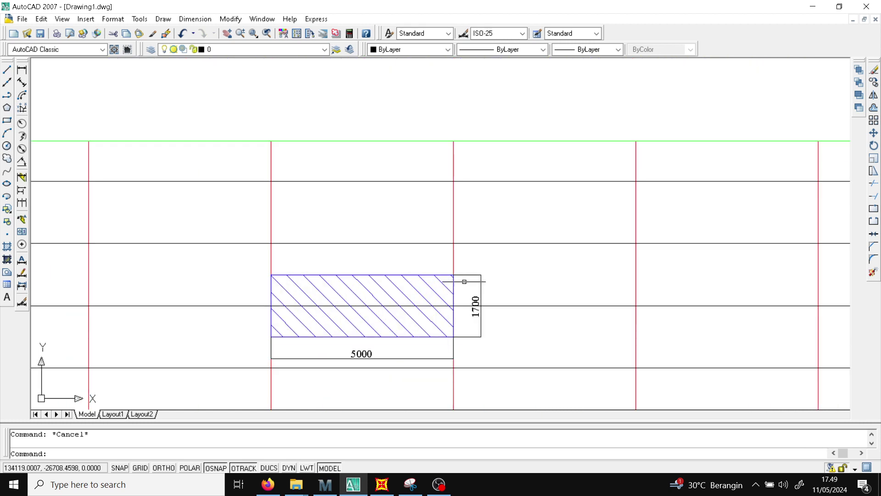
- Compare the single hatched stringer panel with the hatched floor plan and the framing plan above it
{"action": "scroll", "coordinate": [459, 333], "scroll_direction": "down", "scroll_amount": 4}
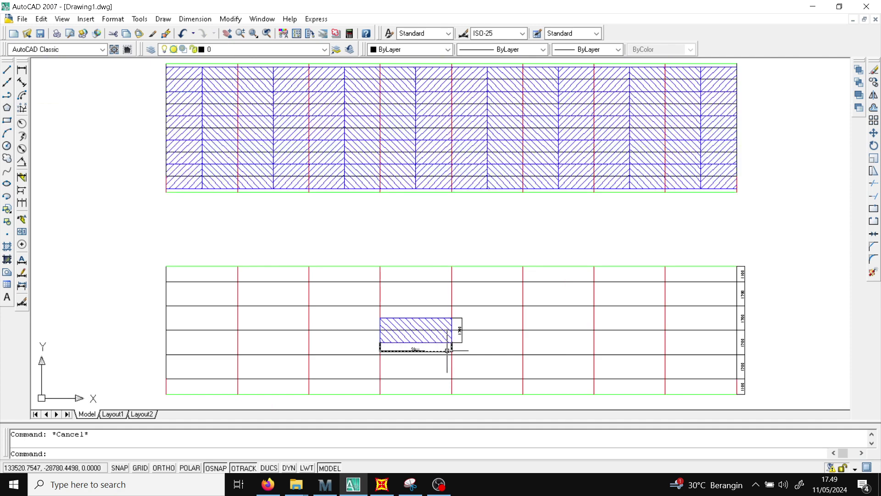
{"action": "scroll", "coordinate": [437, 296], "scroll_direction": "down", "scroll_amount": 4}
{"action": "scroll", "coordinate": [415, 183], "scroll_direction": "up", "scroll_amount": 6}
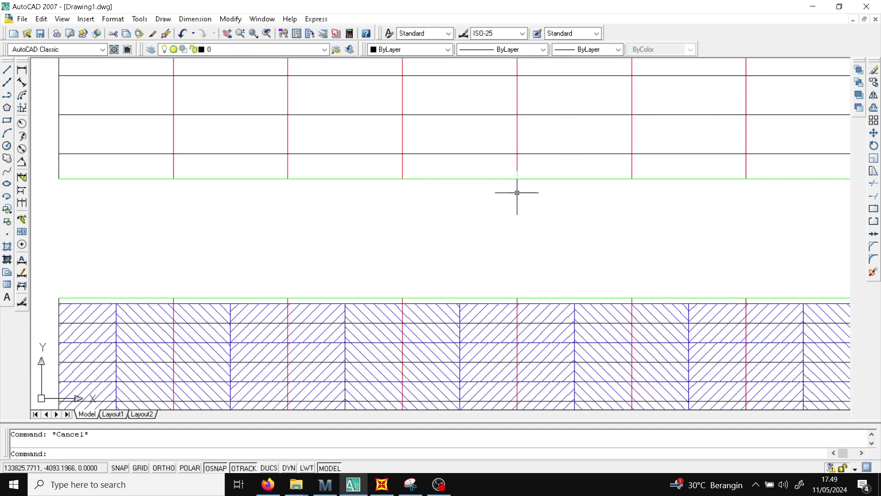
{"action": "scroll", "coordinate": [520, 182], "scroll_direction": "down", "scroll_amount": 5}
{"action": "scroll", "coordinate": [491, 312], "scroll_direction": "up", "scroll_amount": 4}
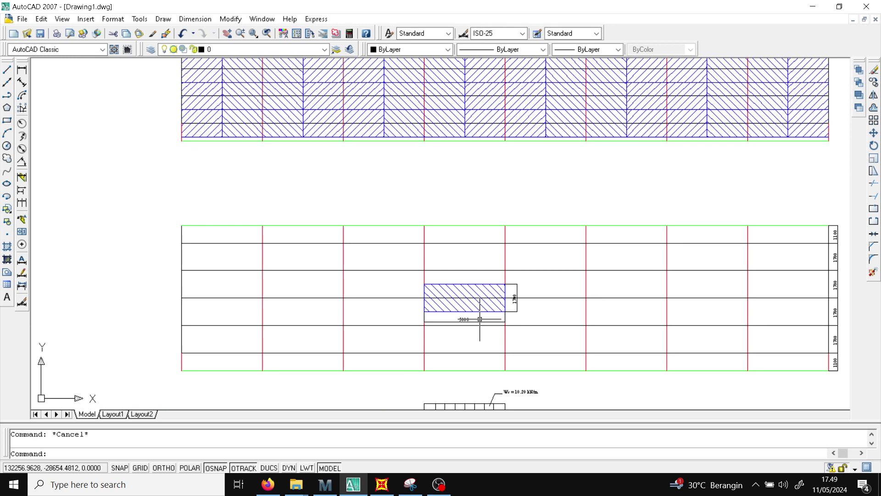
{"action": "scroll", "coordinate": [505, 311], "scroll_direction": "up", "scroll_amount": 3}
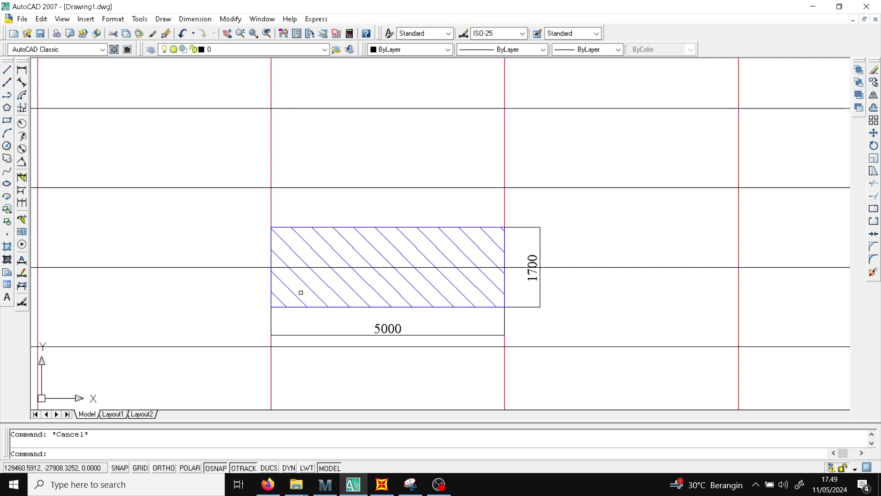
{"action": "scroll", "coordinate": [541, 262], "scroll_direction": "down", "scroll_amount": 2}
{"action": "scroll", "coordinate": [402, 286], "scroll_direction": "up", "scroll_amount": 4}
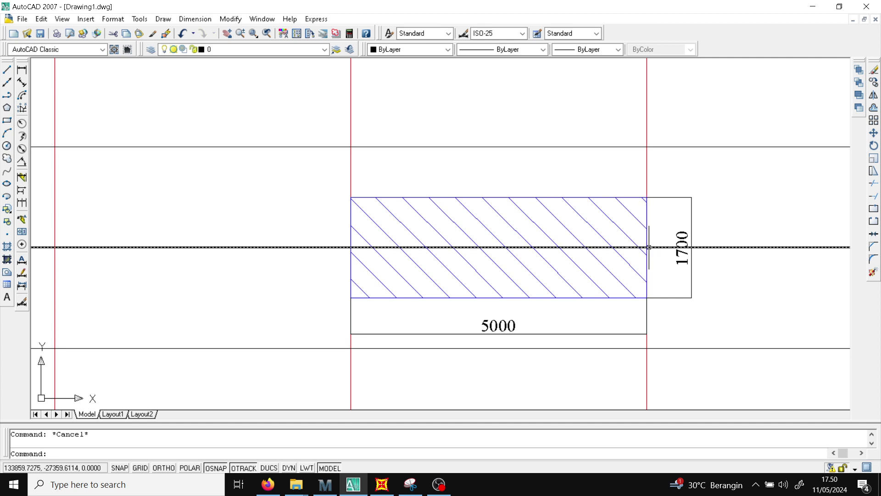
- Examine the stringer load diagram below the third plan, including its distributed load Ws and support reactions Rs
{"action": "scroll", "coordinate": [620, 195], "scroll_direction": "down", "scroll_amount": 3}
{"action": "scroll", "coordinate": [620, 195], "scroll_direction": "down", "scroll_amount": 4}
{"action": "scroll", "coordinate": [626, 299], "scroll_direction": "up", "scroll_amount": 9}
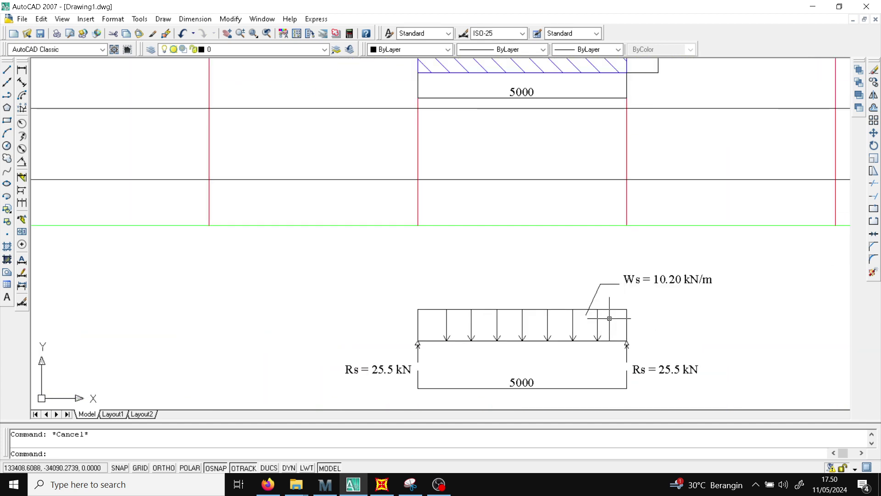
{"action": "scroll", "coordinate": [606, 321], "scroll_direction": "up", "scroll_amount": 3}
{"action": "scroll", "coordinate": [410, 189], "scroll_direction": "down", "scroll_amount": 12}
{"action": "scroll", "coordinate": [414, 237], "scroll_direction": "up", "scroll_amount": 6}
{"action": "scroll", "coordinate": [414, 236], "scroll_direction": "up", "scroll_amount": 2}
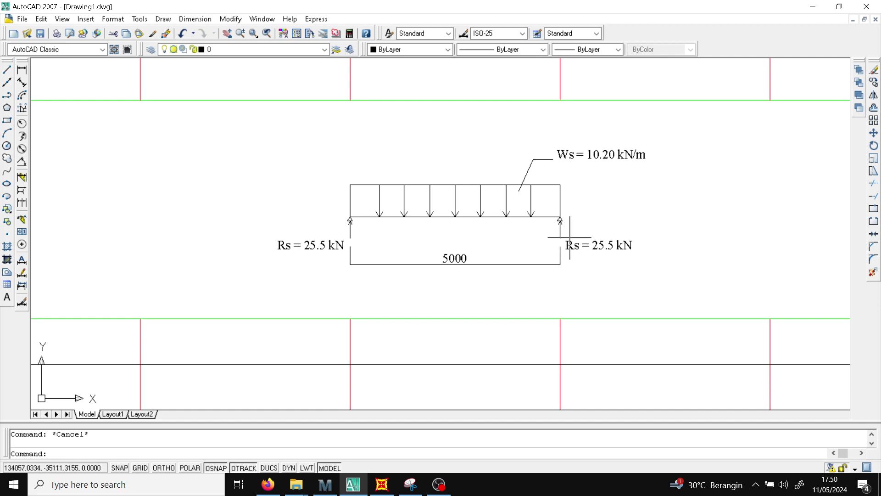
- Compare the hatched panel's dimensions with the stringer load diagram and inspect the Ws load label up close
{"action": "scroll", "coordinate": [569, 237], "scroll_direction": "down", "scroll_amount": 5}
{"action": "scroll", "coordinate": [586, 138], "scroll_direction": "up", "scroll_amount": 3}
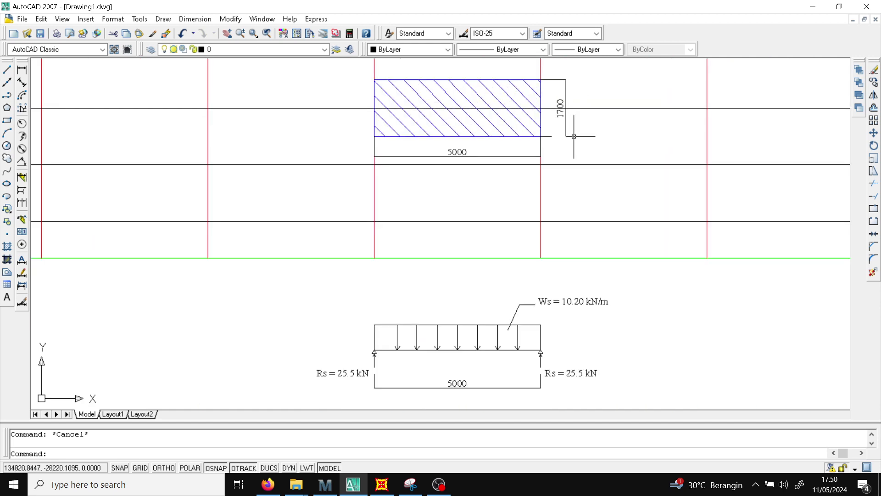
{"action": "scroll", "coordinate": [574, 136], "scroll_direction": "down", "scroll_amount": 2}
{"action": "scroll", "coordinate": [573, 242], "scroll_direction": "up", "scroll_amount": 3}
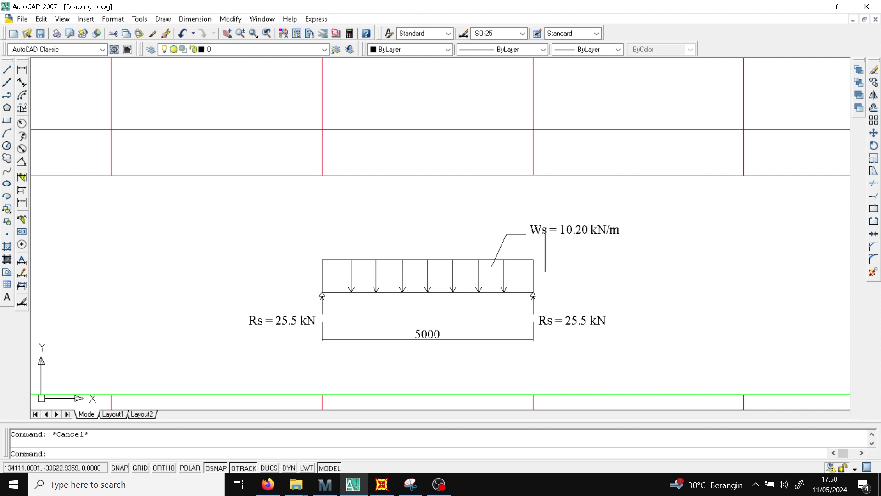
{"action": "scroll", "coordinate": [532, 229], "scroll_direction": "up", "scroll_amount": 4}
{"action": "scroll", "coordinate": [528, 228], "scroll_direction": "down", "scroll_amount": 5}
{"action": "scroll", "coordinate": [555, 230], "scroll_direction": "up", "scroll_amount": 5}
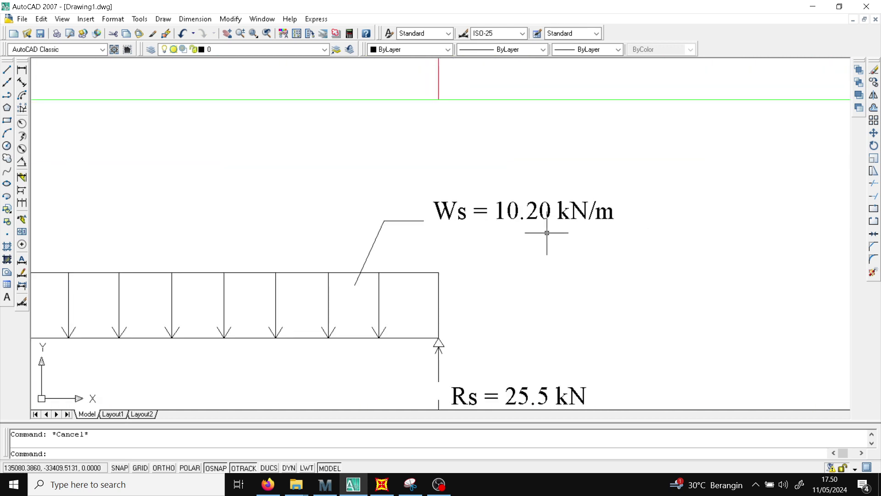
{"action": "scroll", "coordinate": [628, 235], "scroll_direction": "down", "scroll_amount": 2}
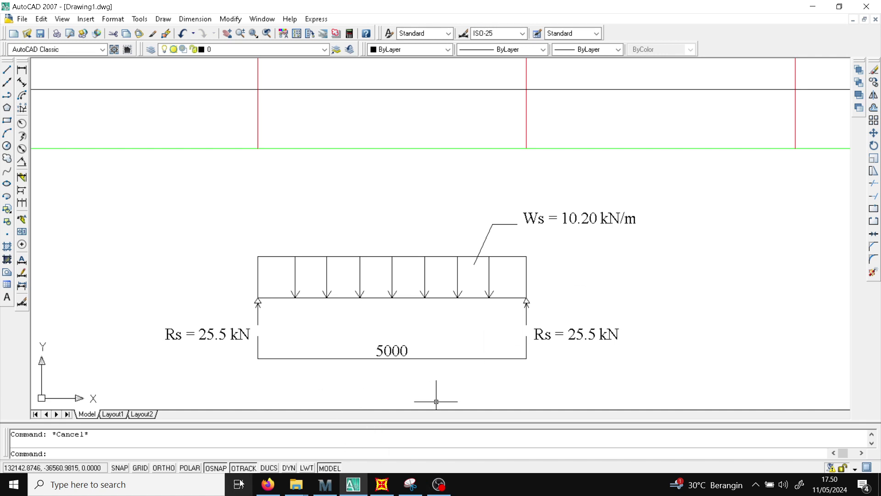
- Switch to the PDF guide in Firefox, go to page 1379, and review the slab data and stringer permanent load calculations
{"action": "left_click", "coordinate": [268, 484]}
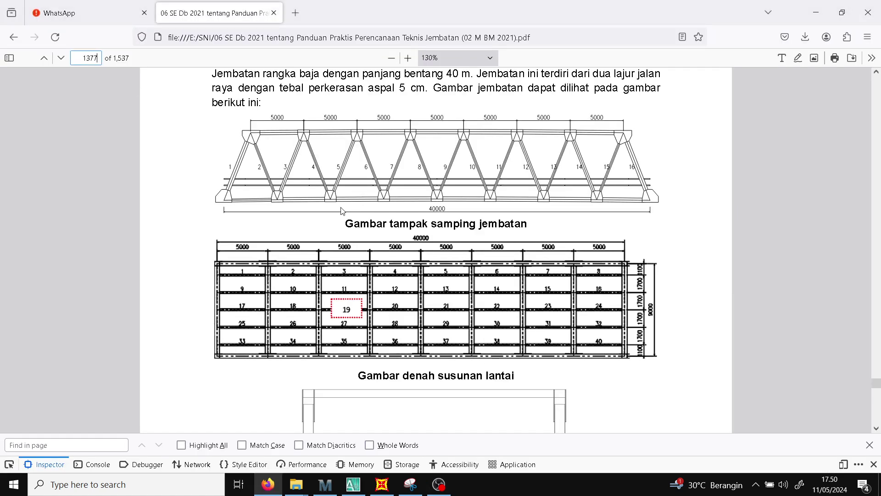
{"action": "key", "text": "Return"}
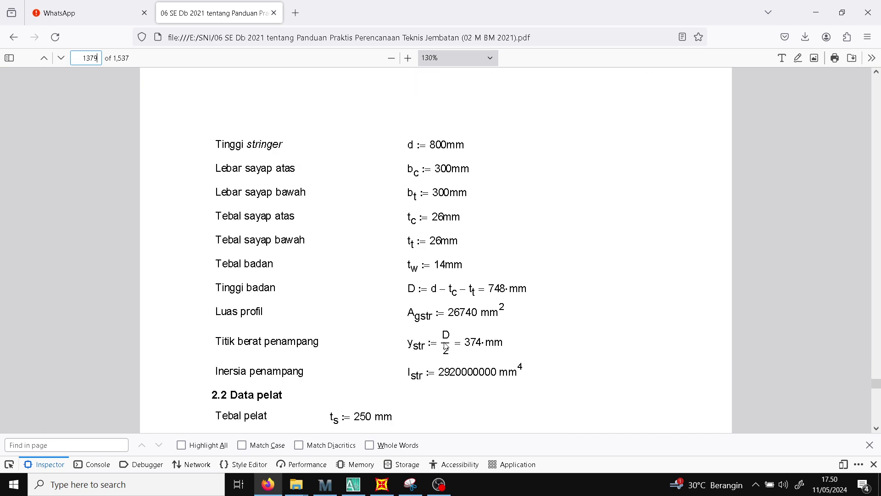
{"action": "scroll", "coordinate": [477, 284], "scroll_direction": "down", "scroll_amount": 7}
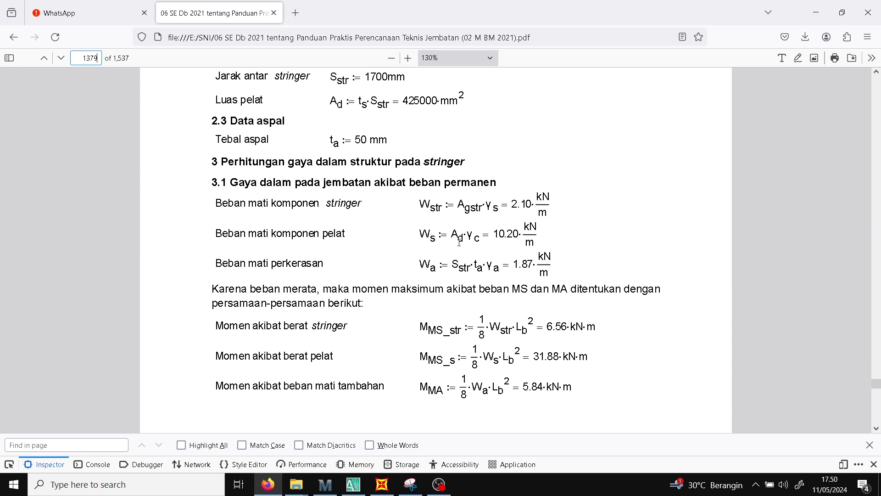
{"action": "scroll", "coordinate": [458, 243], "scroll_direction": "up", "scroll_amount": 4}
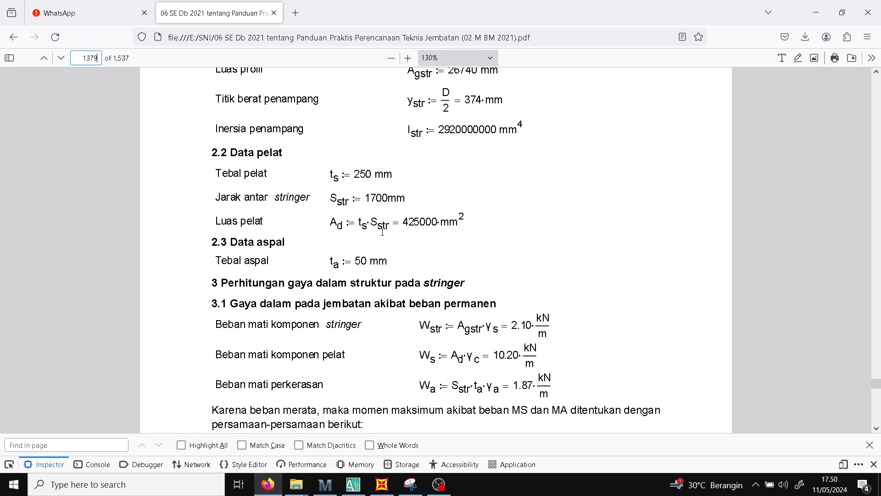
{"action": "scroll", "coordinate": [459, 266], "scroll_direction": "down", "scroll_amount": 3}
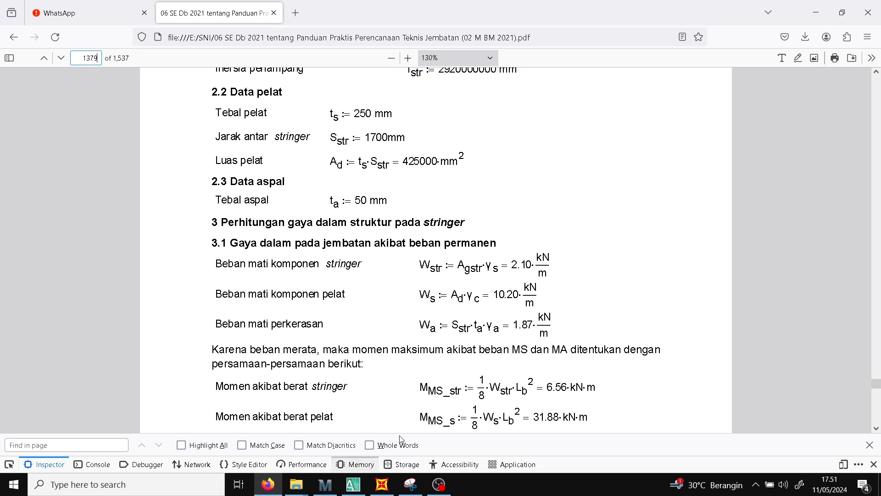
- Switch to AutoCAD and compare the stringer load diagram's Ws load and Rs reactions with the dimensioned hatched panel above it
{"action": "left_click", "coordinate": [355, 487]}
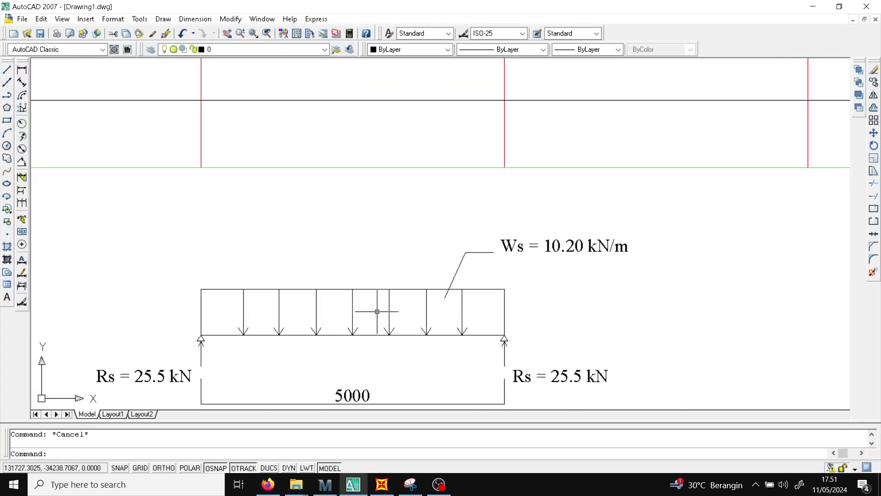
{"action": "scroll", "coordinate": [429, 257], "scroll_direction": "down", "scroll_amount": 3}
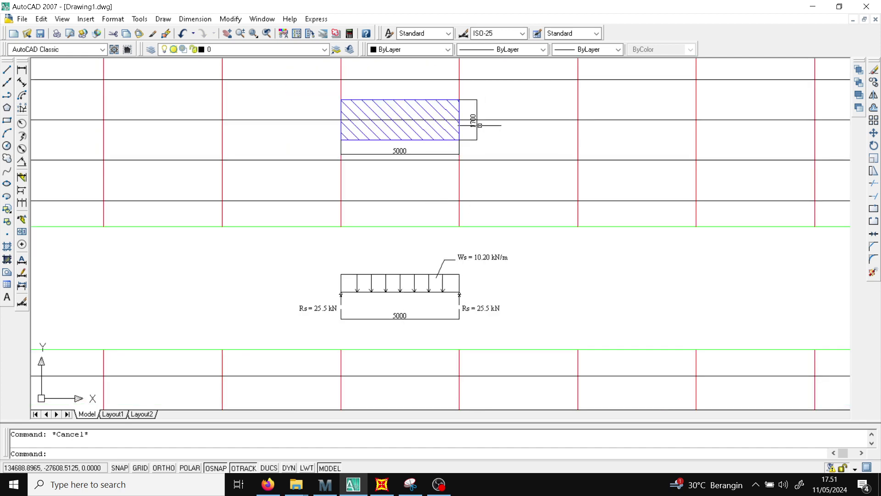
{"action": "scroll", "coordinate": [396, 352], "scroll_direction": "up", "scroll_amount": 3}
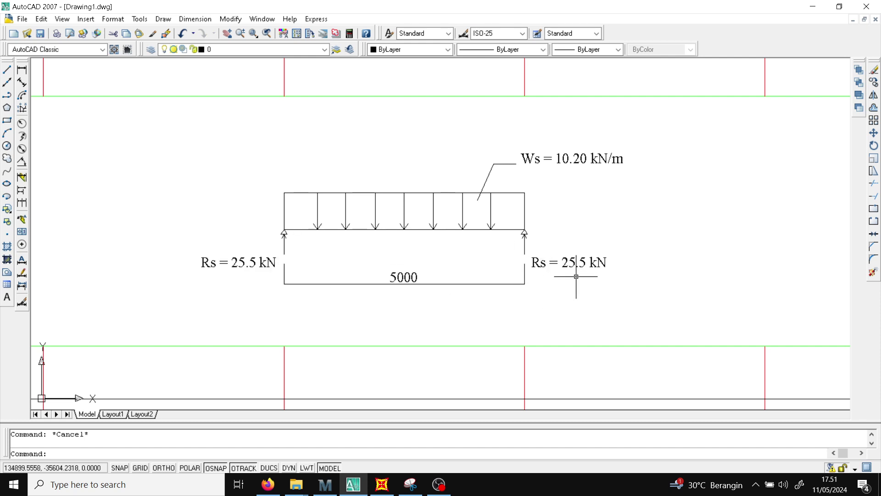
{"action": "scroll", "coordinate": [585, 281], "scroll_direction": "down", "scroll_amount": 2}
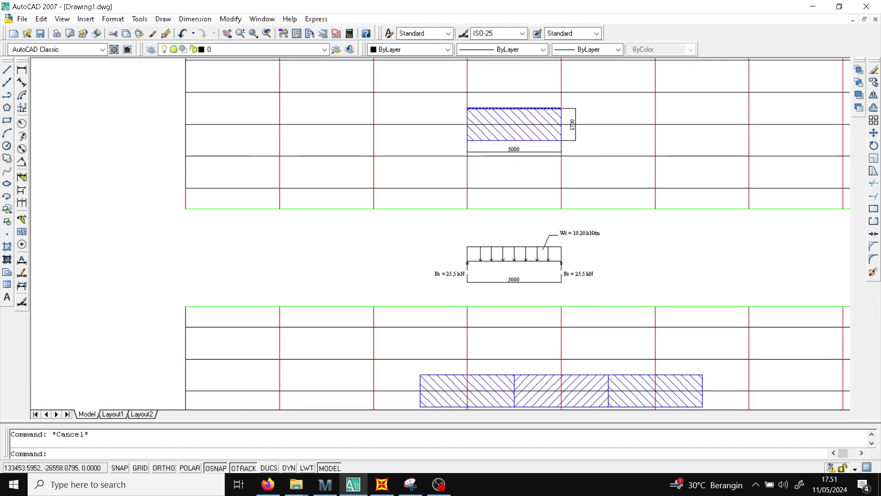
{"action": "scroll", "coordinate": [557, 124], "scroll_direction": "up", "scroll_amount": 2}
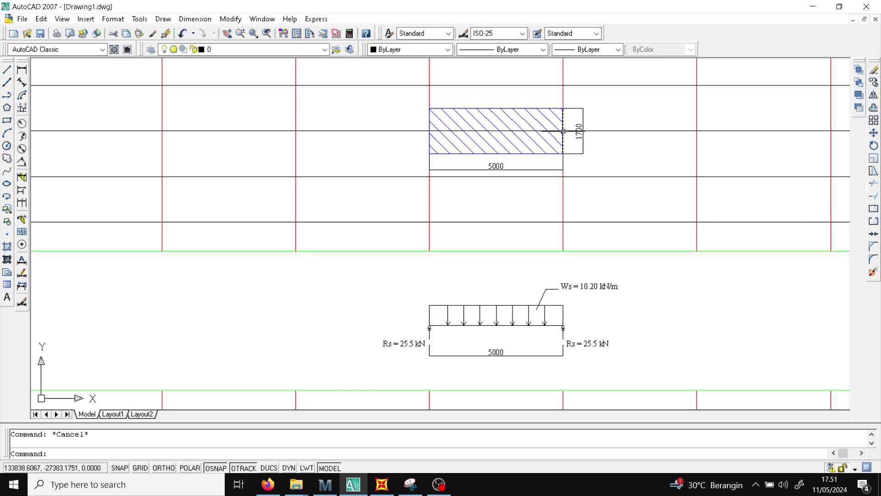
- Examine the next plan below, with its three adjoining hatched panels, and the cross beam load diagram beneath it
{"action": "scroll", "coordinate": [563, 130], "scroll_direction": "down", "scroll_amount": 4}
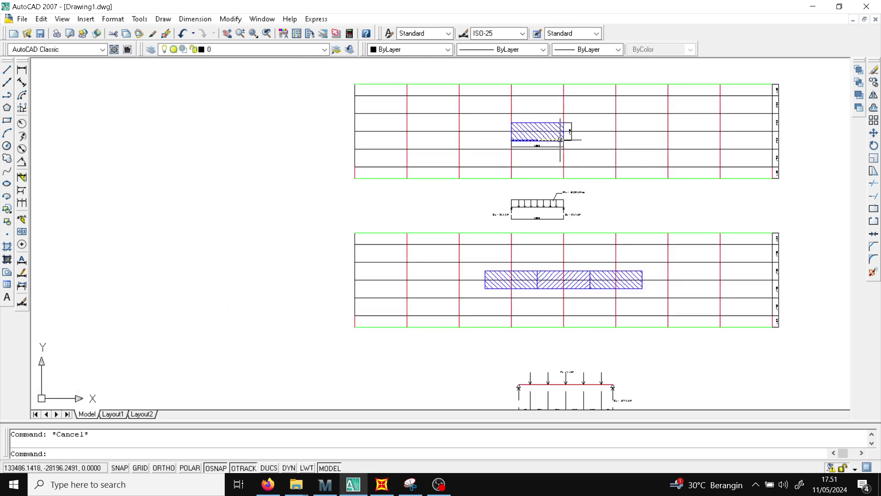
{"action": "scroll", "coordinate": [558, 126], "scroll_direction": "down", "scroll_amount": 2}
{"action": "scroll", "coordinate": [557, 220], "scroll_direction": "up", "scroll_amount": 5}
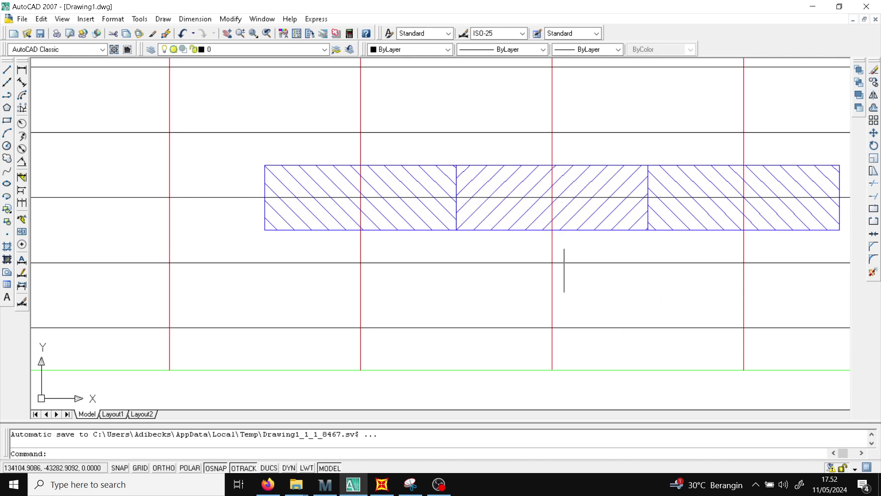
{"action": "scroll", "coordinate": [593, 144], "scroll_direction": "down", "scroll_amount": 4}
{"action": "scroll", "coordinate": [592, 169], "scroll_direction": "down", "scroll_amount": 2}
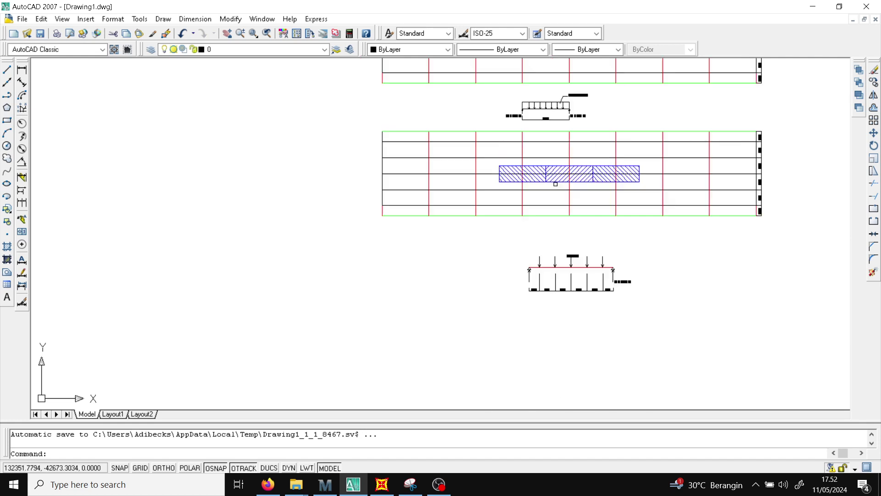
{"action": "scroll", "coordinate": [555, 181], "scroll_direction": "up", "scroll_amount": 3}
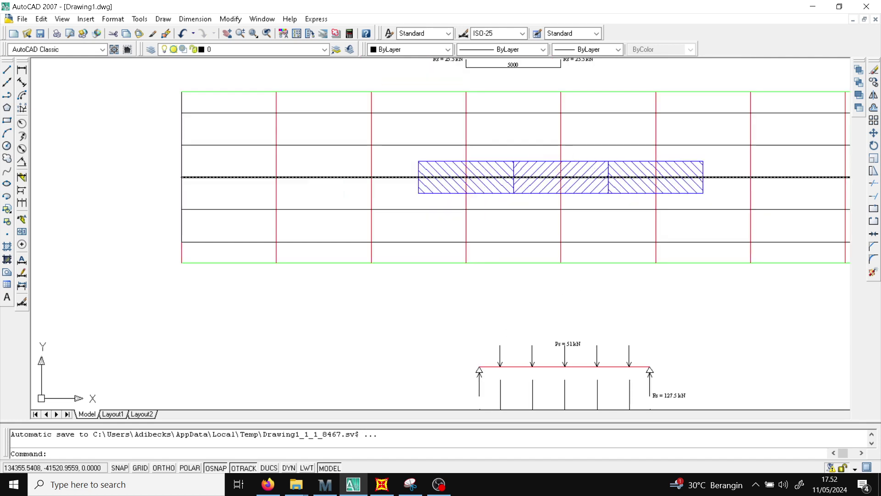
- Highlight the middle cross beam in the three-panel plan and its matching red beam line in the cross beam load diagram
{"action": "left_click", "coordinate": [561, 126]}
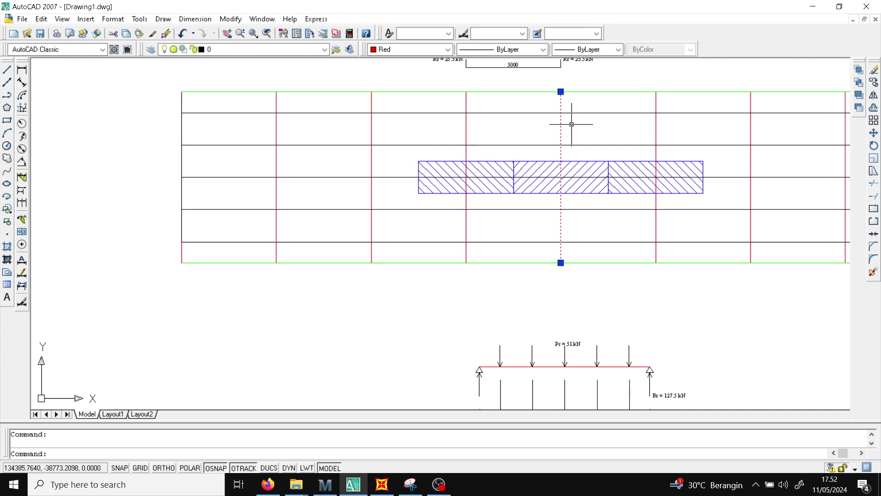
{"action": "scroll", "coordinate": [546, 138], "scroll_direction": "down", "scroll_amount": 2}
{"action": "scroll", "coordinate": [582, 291], "scroll_direction": "up", "scroll_amount": 3}
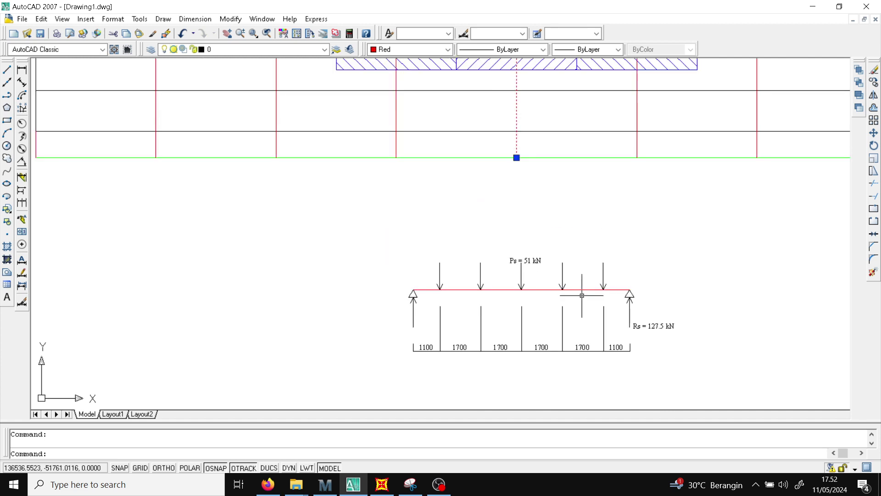
{"action": "left_click", "coordinate": [545, 286]}
{"action": "scroll", "coordinate": [534, 307], "scroll_direction": "down", "scroll_amount": 2}
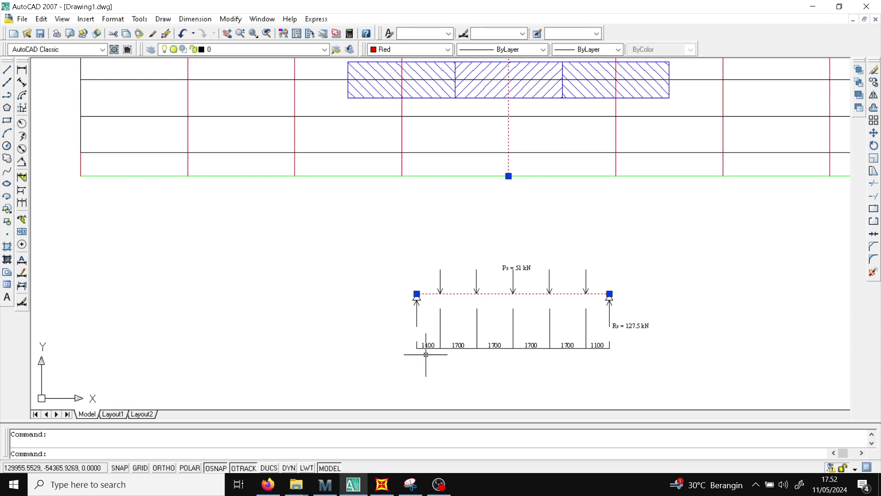
{"action": "scroll", "coordinate": [517, 350], "scroll_direction": "down", "scroll_amount": 1}
{"action": "scroll", "coordinate": [519, 229], "scroll_direction": "up", "scroll_amount": 1}
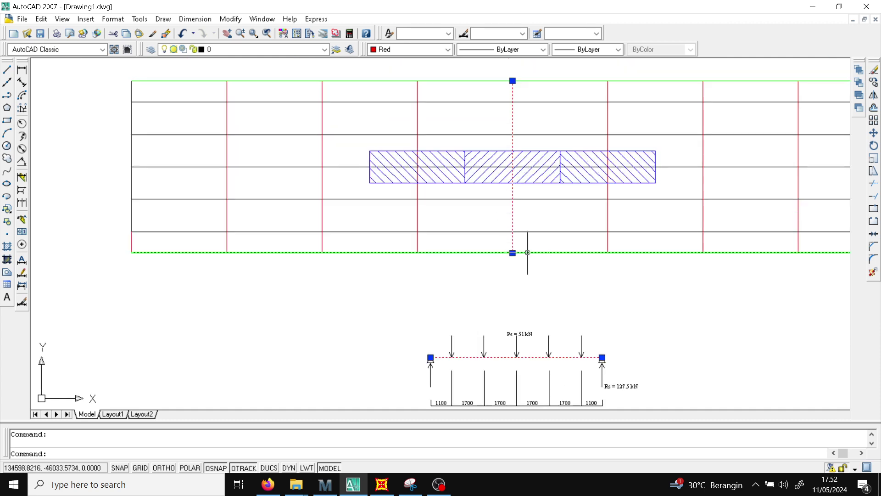
- Compare the highlighted cross beam in the plan with the point-load diagram, and clear the selection
{"action": "scroll", "coordinate": [513, 248], "scroll_direction": "down", "scroll_amount": 4}
{"action": "scroll", "coordinate": [514, 281], "scroll_direction": "up", "scroll_amount": 6}
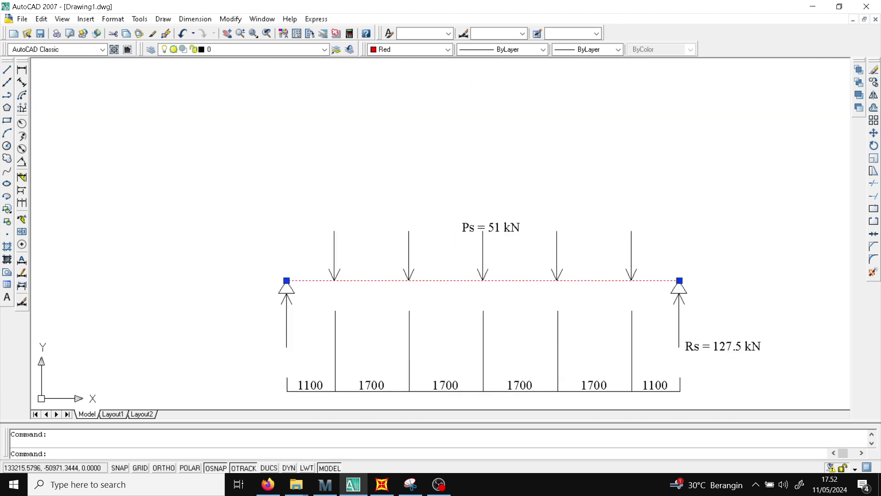
{"action": "scroll", "coordinate": [528, 367], "scroll_direction": "down", "scroll_amount": 8}
{"action": "scroll", "coordinate": [523, 184], "scroll_direction": "up", "scroll_amount": 3}
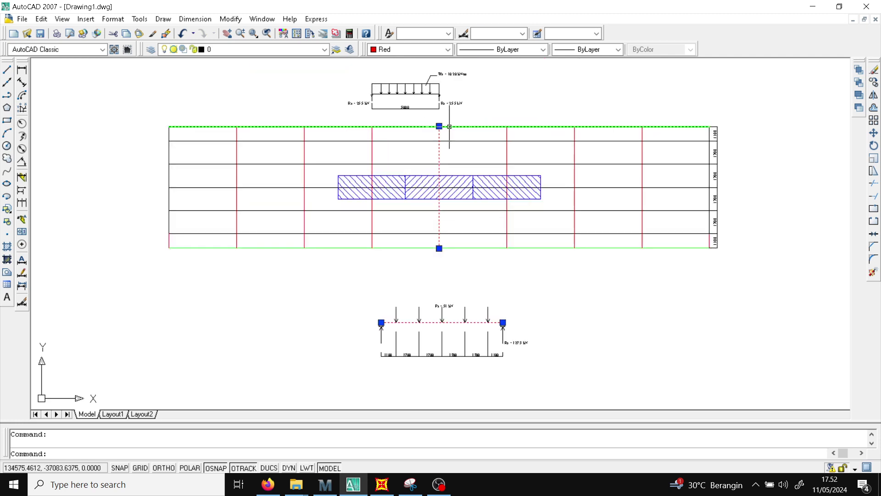
{"action": "scroll", "coordinate": [454, 128], "scroll_direction": "down", "scroll_amount": 1}
{"action": "key", "text": "Escape"}
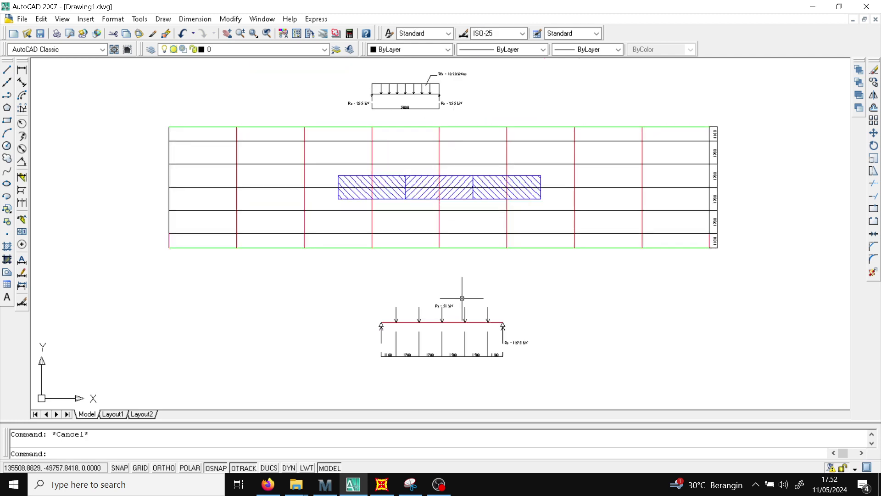
- Highlight the upper four stringer lines crossing the cross beams in the three-panel plan, and clear the selection
{"action": "scroll", "coordinate": [488, 246], "scroll_direction": "up", "scroll_amount": 2}
{"action": "scroll", "coordinate": [491, 187], "scroll_direction": "down", "scroll_amount": 4}
{"action": "scroll", "coordinate": [492, 178], "scroll_direction": "up", "scroll_amount": 2}
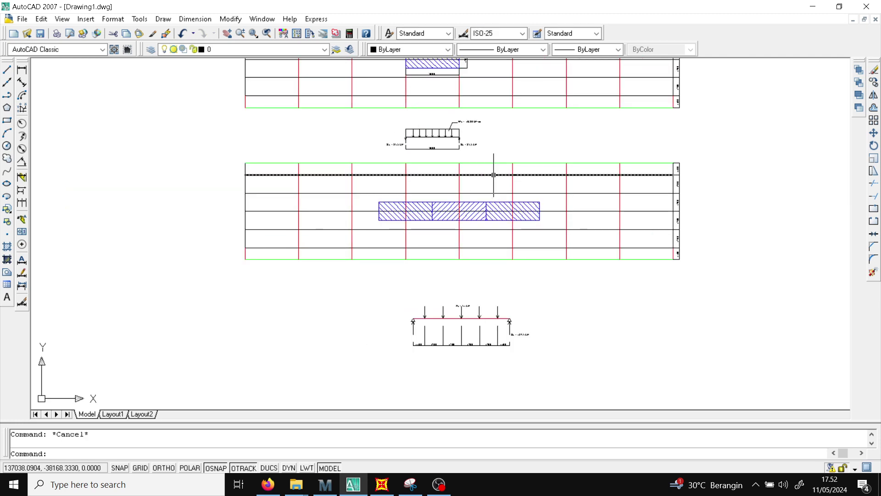
{"action": "left_click", "coordinate": [492, 176]}
{"action": "left_click", "coordinate": [493, 178]}
{"action": "left_click", "coordinate": [483, 189]}
{"action": "left_click", "coordinate": [515, 192]}
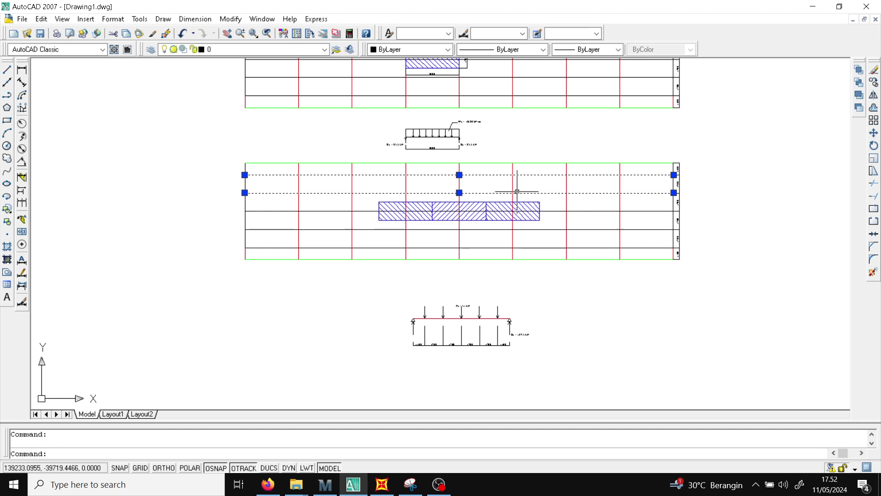
{"action": "left_click", "coordinate": [555, 213]}
{"action": "left_click", "coordinate": [552, 204]}
{"action": "left_click", "coordinate": [558, 233]}
{"action": "left_click", "coordinate": [552, 224]}
{"action": "left_click", "coordinate": [552, 257]}
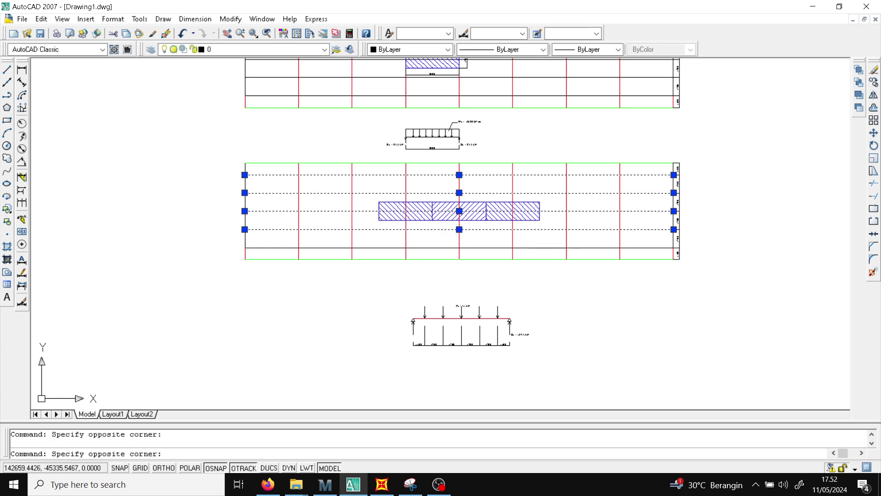
{"action": "left_click", "coordinate": [554, 227]}
{"action": "key", "text": "Escape"}
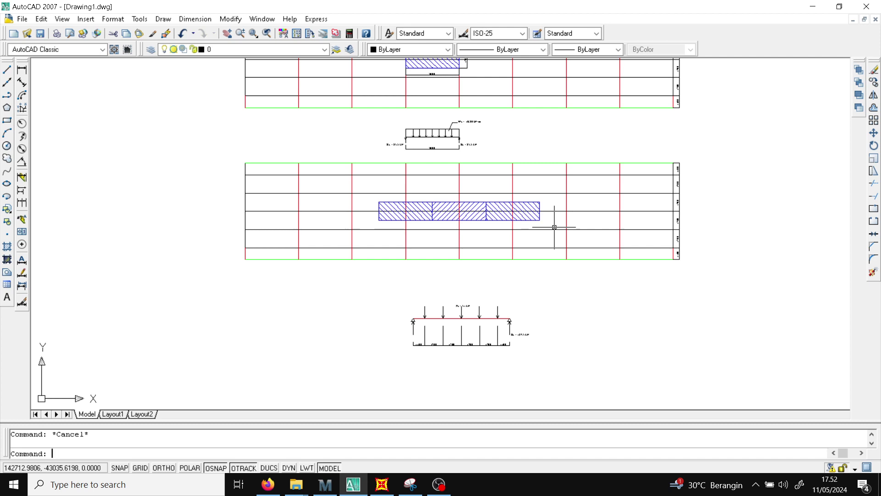
- Examine the cross beam load diagram's Ps point loads, their spacing and the Rs support reaction up close
{"action": "scroll", "coordinate": [460, 335], "scroll_direction": "up", "scroll_amount": 5}
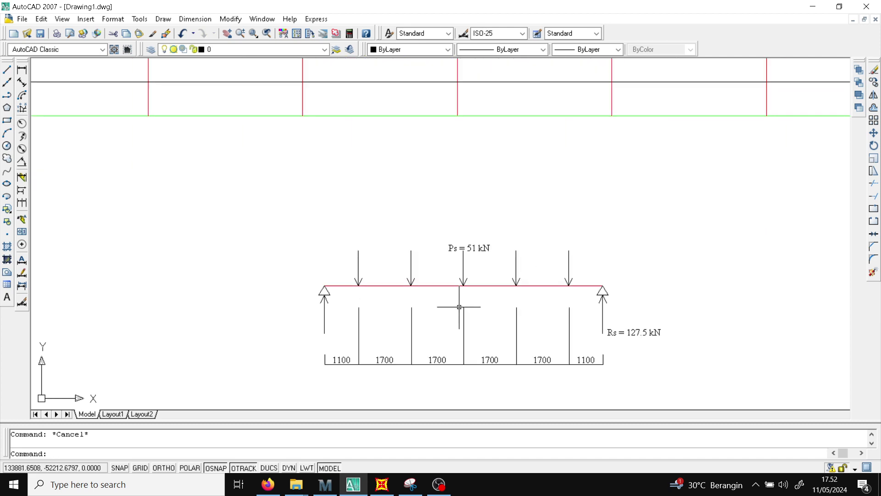
{"action": "scroll", "coordinate": [459, 299], "scroll_direction": "down", "scroll_amount": 2}
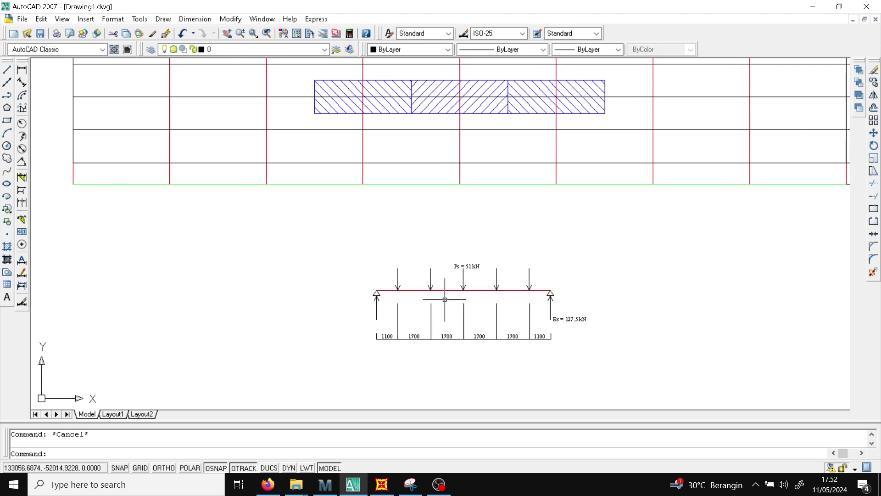
{"action": "scroll", "coordinate": [445, 299], "scroll_direction": "up", "scroll_amount": 2}
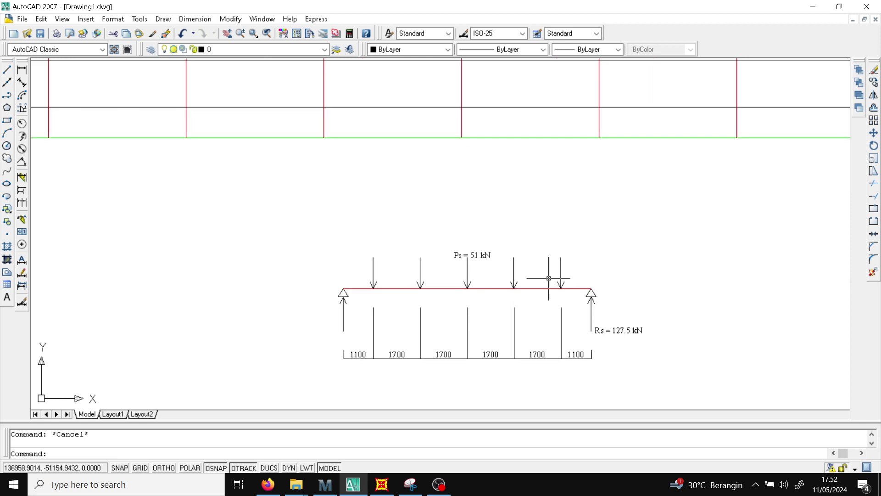
{"action": "scroll", "coordinate": [565, 242], "scroll_direction": "down", "scroll_amount": 2}
{"action": "scroll", "coordinate": [575, 262], "scroll_direction": "up", "scroll_amount": 3}
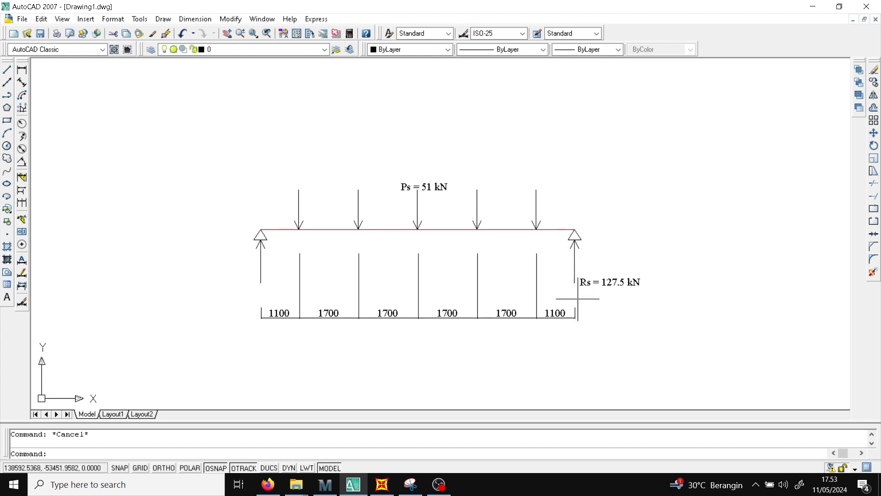
- Review the three-panel plan's outer edges and the surrounding plans in relation to the cross beam load diagram
{"action": "scroll", "coordinate": [578, 299], "scroll_direction": "down", "scroll_amount": 5}
{"action": "scroll", "coordinate": [569, 221], "scroll_direction": "up", "scroll_amount": 1}
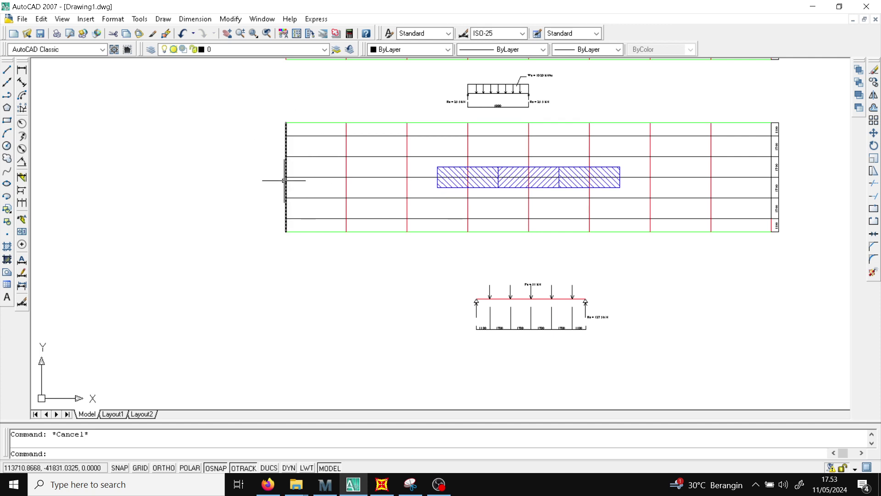
{"action": "scroll", "coordinate": [291, 218], "scroll_direction": "up", "scroll_amount": 2}
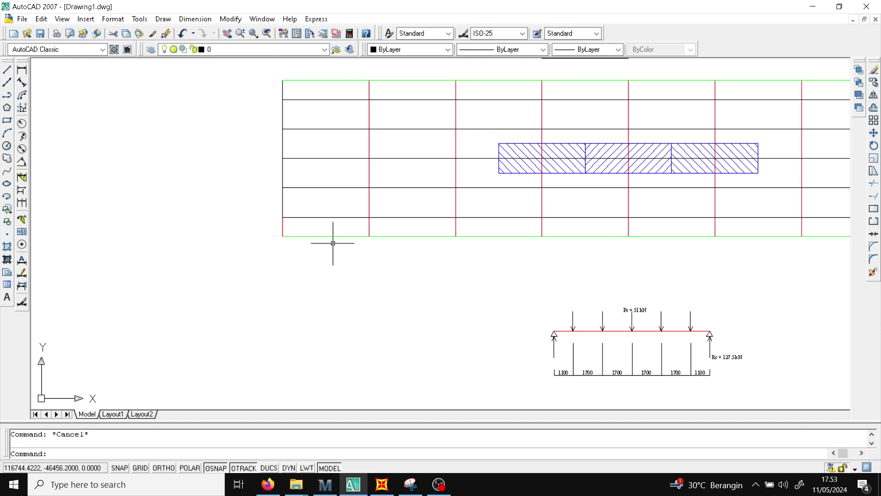
{"action": "scroll", "coordinate": [353, 242], "scroll_direction": "down", "scroll_amount": 4}
{"action": "scroll", "coordinate": [413, 289], "scroll_direction": "up", "scroll_amount": 4}
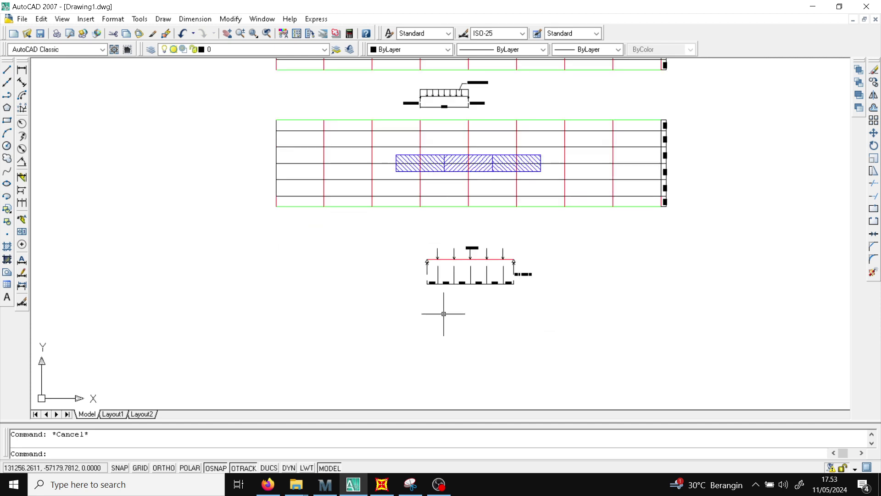
{"action": "scroll", "coordinate": [567, 282], "scroll_direction": "up", "scroll_amount": 4}
{"action": "scroll", "coordinate": [551, 264], "scroll_direction": "down", "scroll_amount": 10}
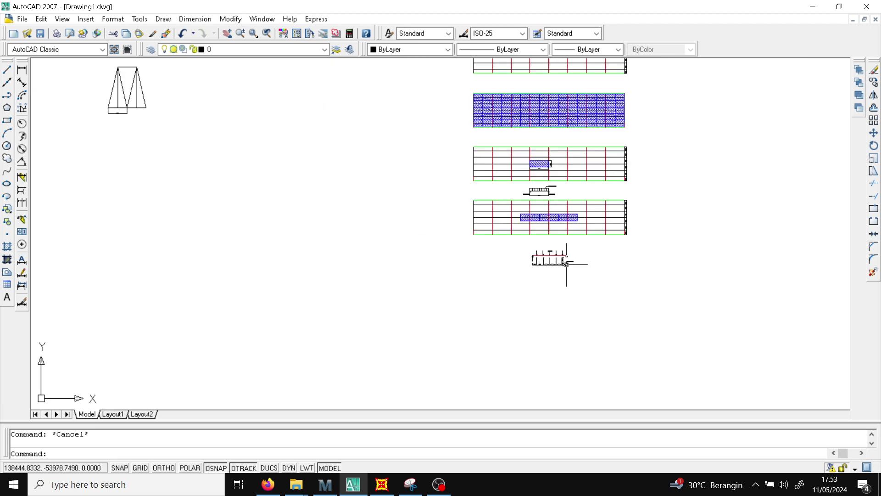
{"action": "scroll", "coordinate": [565, 265], "scroll_direction": "up", "scroll_amount": 4}
{"action": "scroll", "coordinate": [574, 267], "scroll_direction": "up", "scroll_amount": 5}
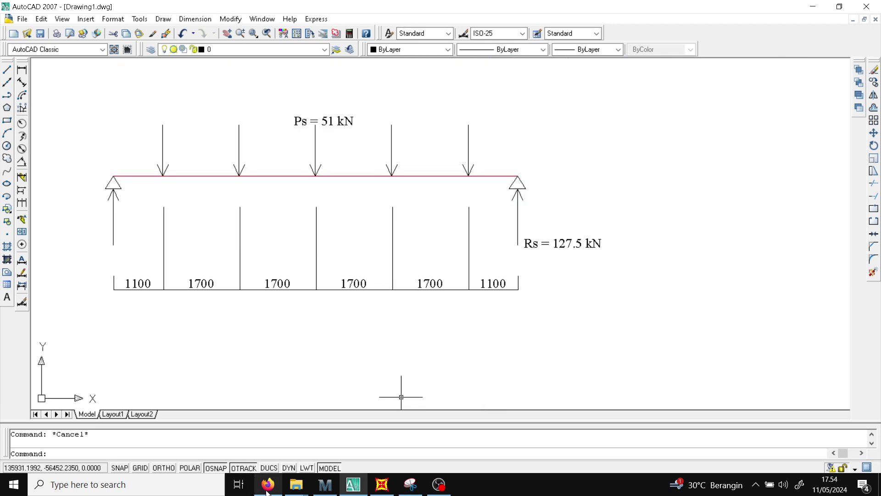
- Switch to the PDF guide in Firefox, go to page 1399, and find section 3.3 on cross beam loads
{"action": "key", "text": "alt+Tab"}
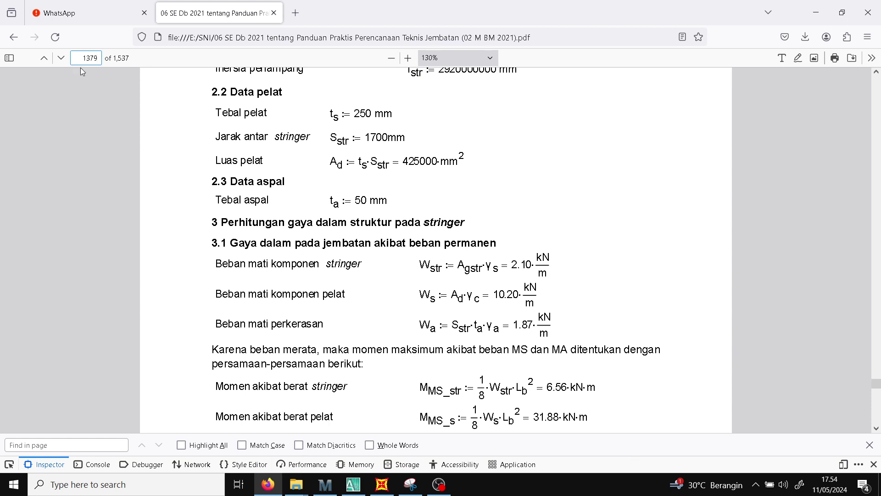
{"action": "key", "text": "BackSpace"}
{"action": "key", "text": "BackSpace"}
{"action": "type", "text": "99"}
{"action": "key", "text": "Return"}
{"action": "scroll", "coordinate": [434, 320], "scroll_direction": "down", "scroll_amount": 6}
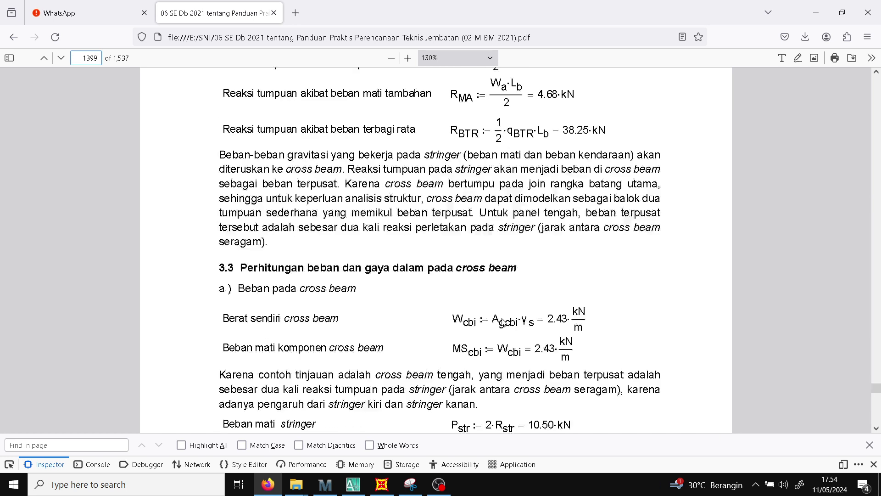
- Review how stringer support reactions become concentrated dead loads on the cross beam, including slab load Ps, in section 3.3
{"action": "scroll", "coordinate": [592, 275], "scroll_direction": "down", "scroll_amount": 3}
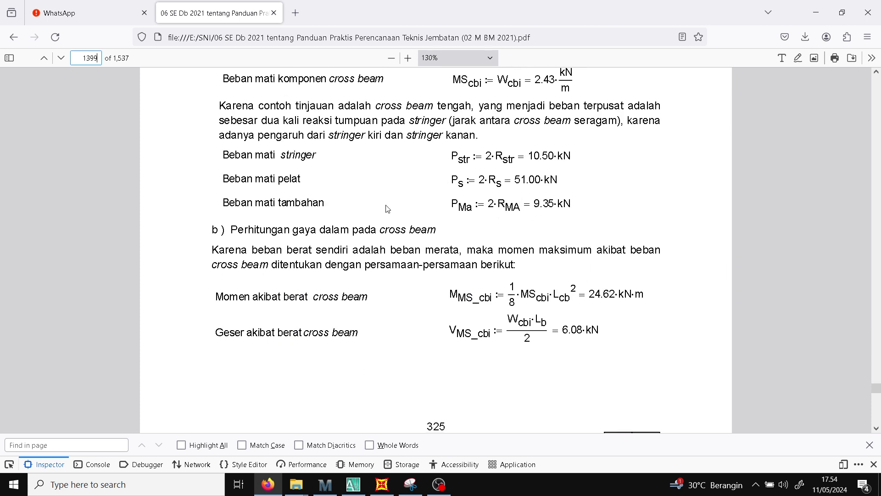
{"action": "scroll", "coordinate": [528, 215], "scroll_direction": "up", "scroll_amount": 3}
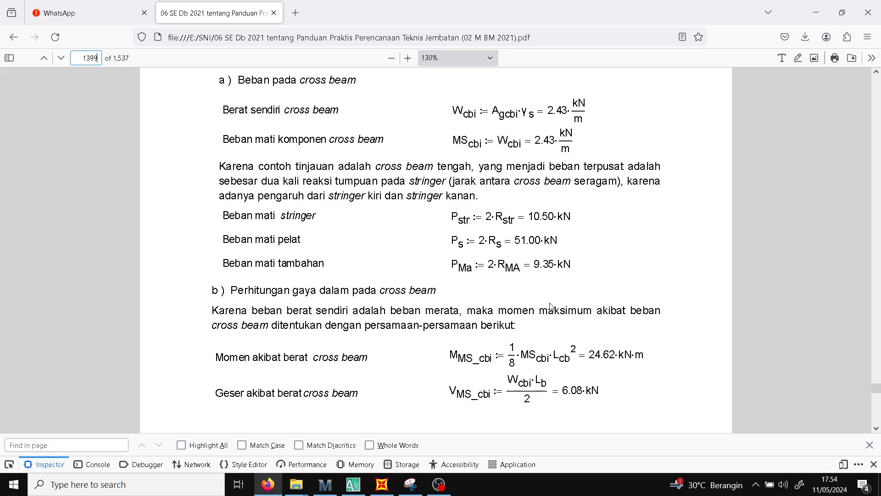
{"action": "scroll", "coordinate": [545, 352], "scroll_direction": "up", "scroll_amount": 15}
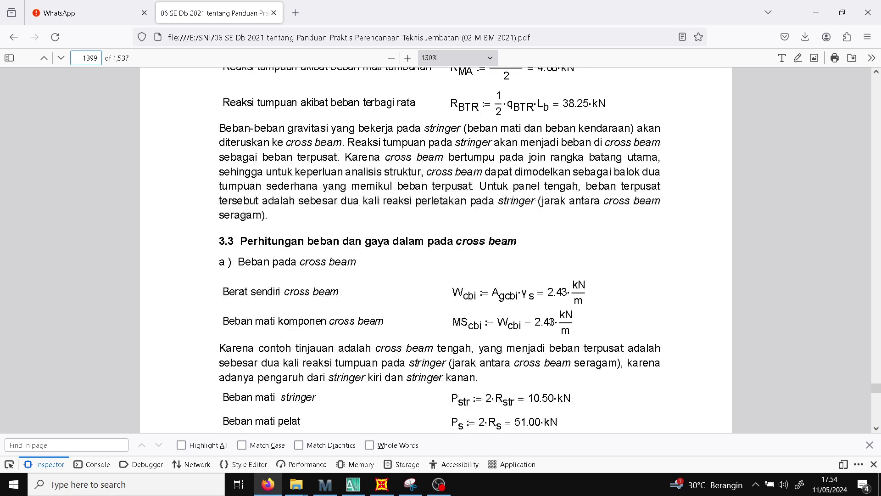
{"action": "scroll", "coordinate": [549, 305], "scroll_direction": "down", "scroll_amount": 10}
{"action": "scroll", "coordinate": [543, 307], "scroll_direction": "down", "scroll_amount": 10}
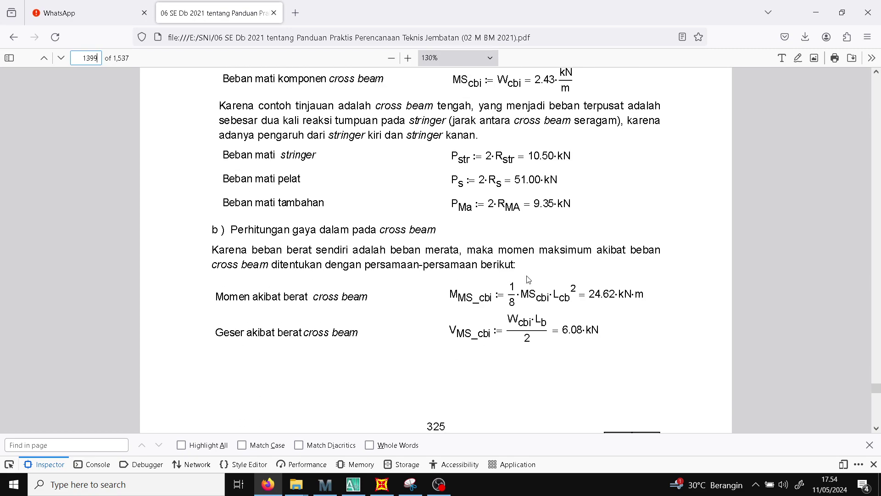
- Review the bridge's dimension and section data, the stringer loads in section 3.1 and the stringer support reactions in section 3.2
{"action": "scroll", "coordinate": [528, 280], "scroll_direction": "up", "scroll_amount": 10}
{"action": "scroll", "coordinate": [517, 229], "scroll_direction": "up", "scroll_amount": 20}
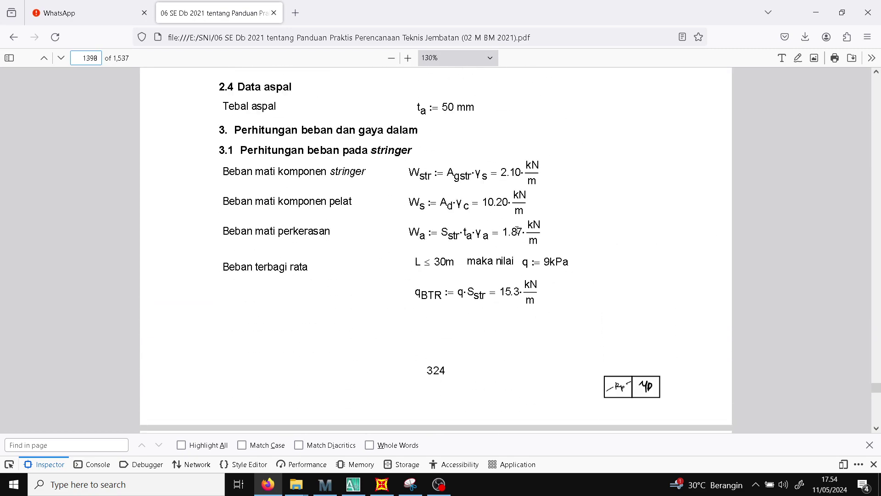
{"action": "scroll", "coordinate": [524, 243], "scroll_direction": "up", "scroll_amount": 12}
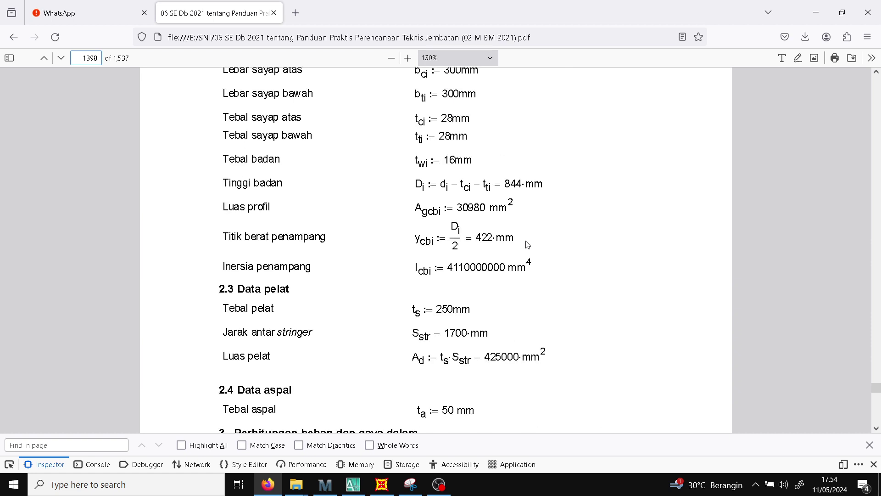
{"action": "scroll", "coordinate": [527, 243], "scroll_direction": "up", "scroll_amount": 20}
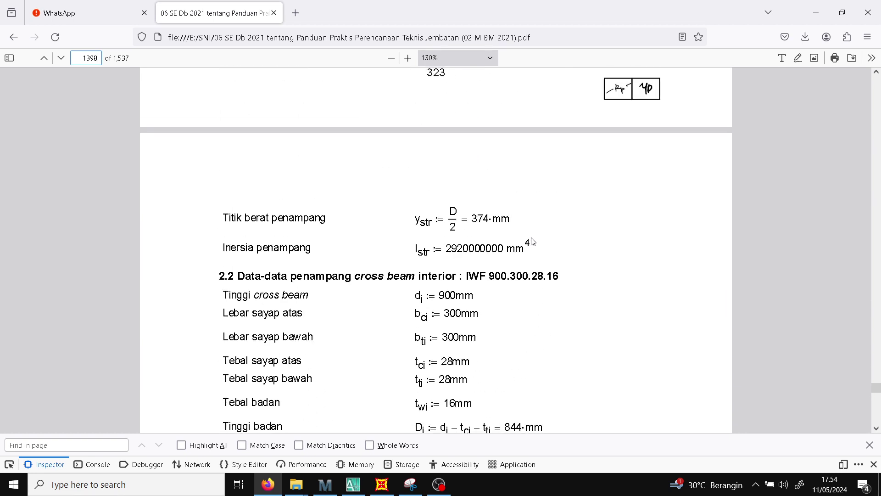
{"action": "scroll", "coordinate": [534, 241], "scroll_direction": "up", "scroll_amount": 12}
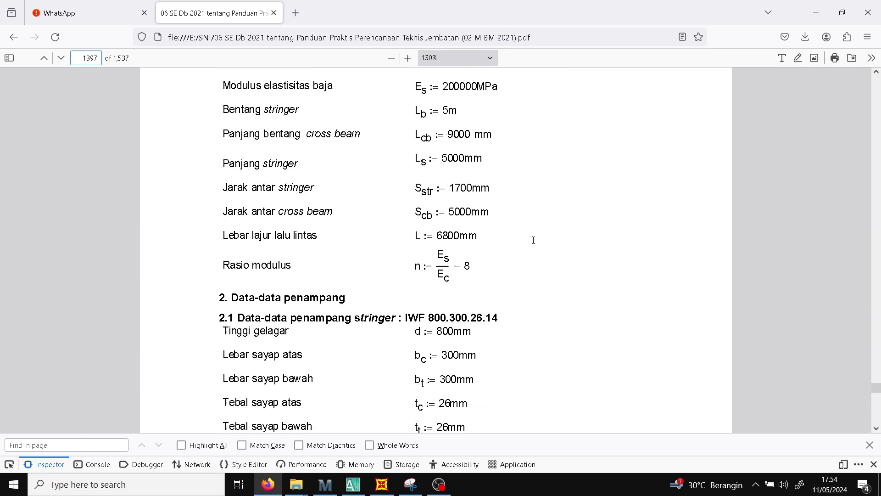
{"action": "scroll", "coordinate": [533, 243], "scroll_direction": "down", "scroll_amount": 5}
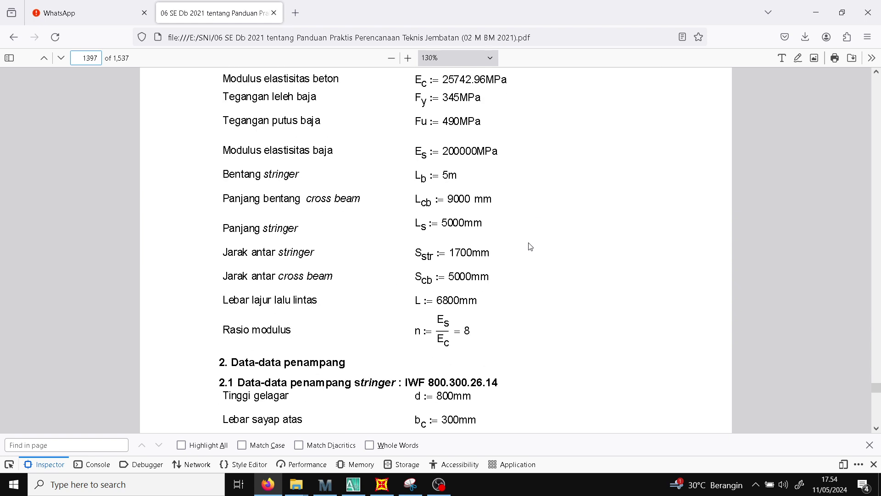
{"action": "scroll", "coordinate": [527, 243], "scroll_direction": "up", "scroll_amount": 12}
{"action": "scroll", "coordinate": [524, 236], "scroll_direction": "down", "scroll_amount": 20}
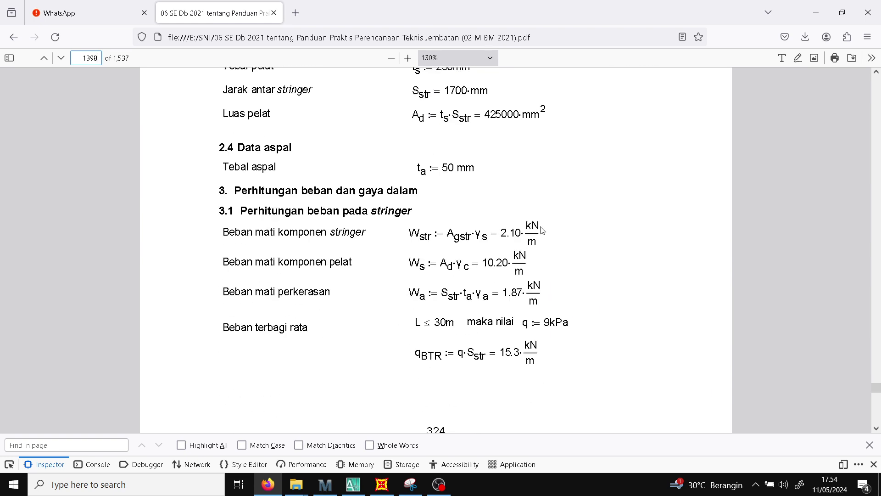
{"action": "scroll", "coordinate": [543, 230], "scroll_direction": "down", "scroll_amount": 20}
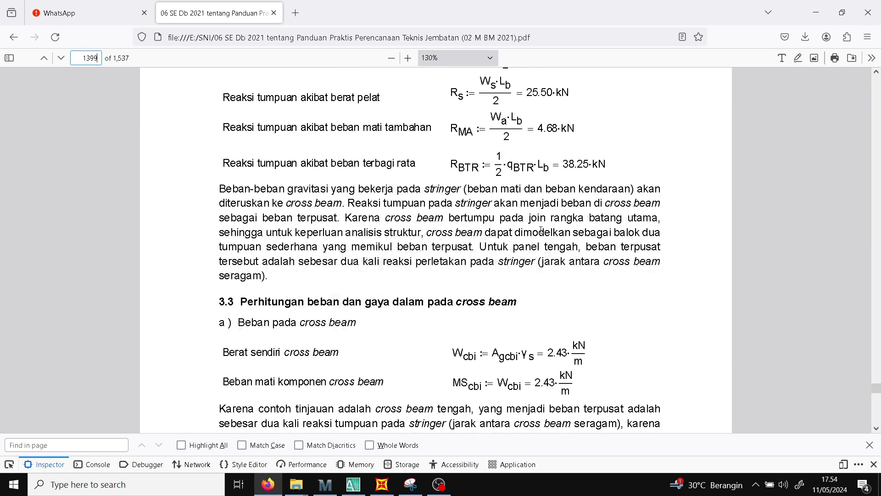
{"action": "scroll", "coordinate": [538, 224], "scroll_direction": "up", "scroll_amount": 2}
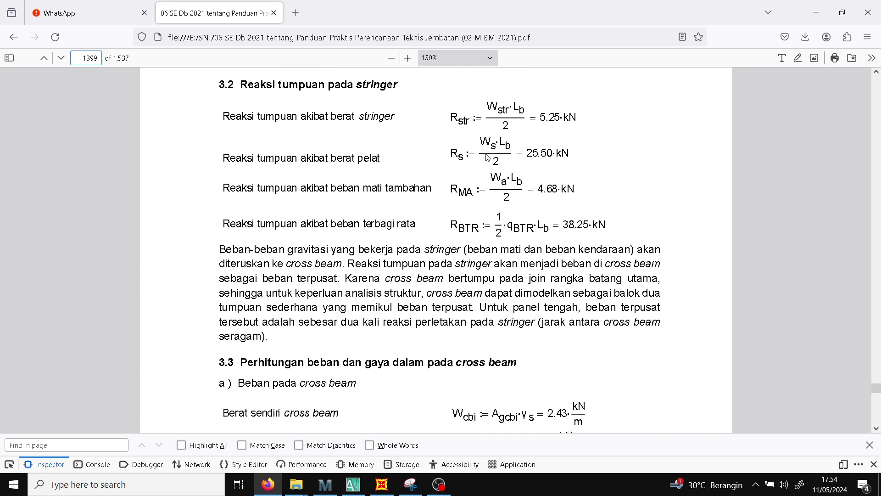
- Review the cross beam force calculations for stringer, slab, additional dead and truck loads, continuing to the ultimate load combination and section check
{"action": "scroll", "coordinate": [543, 163], "scroll_direction": "down", "scroll_amount": 15}
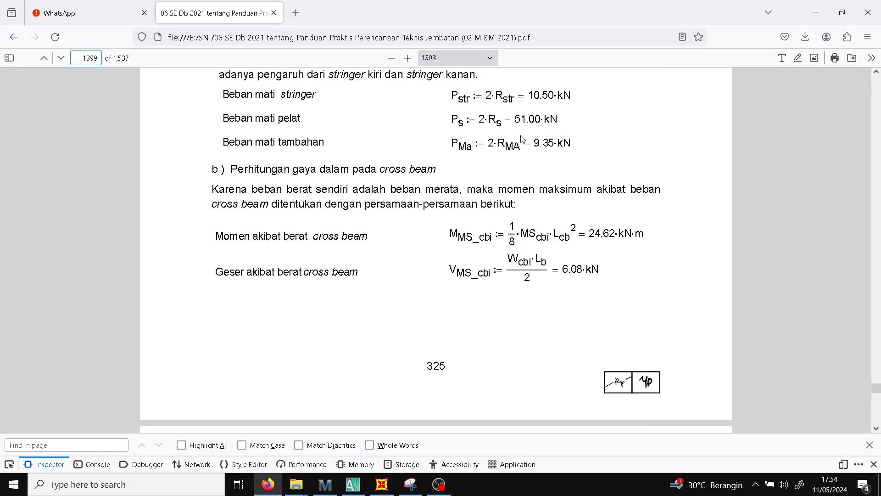
{"action": "scroll", "coordinate": [532, 136], "scroll_direction": "down", "scroll_amount": 10}
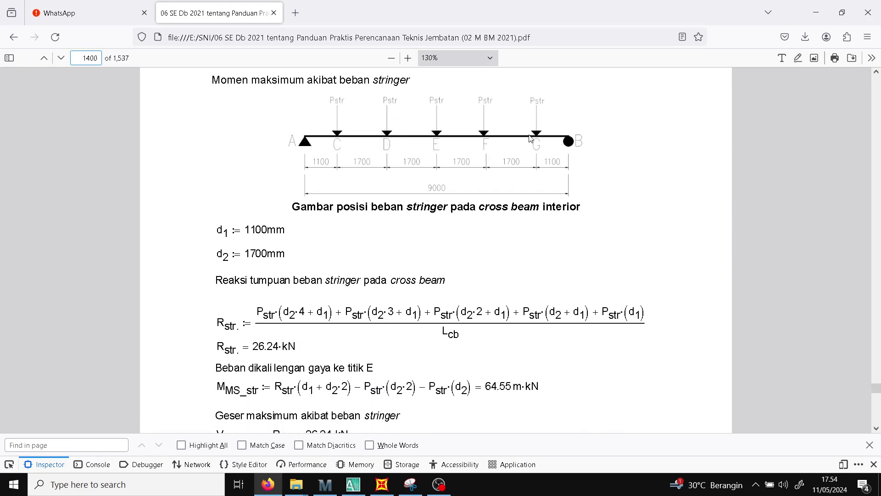
{"action": "scroll", "coordinate": [531, 140], "scroll_direction": "down", "scroll_amount": 7}
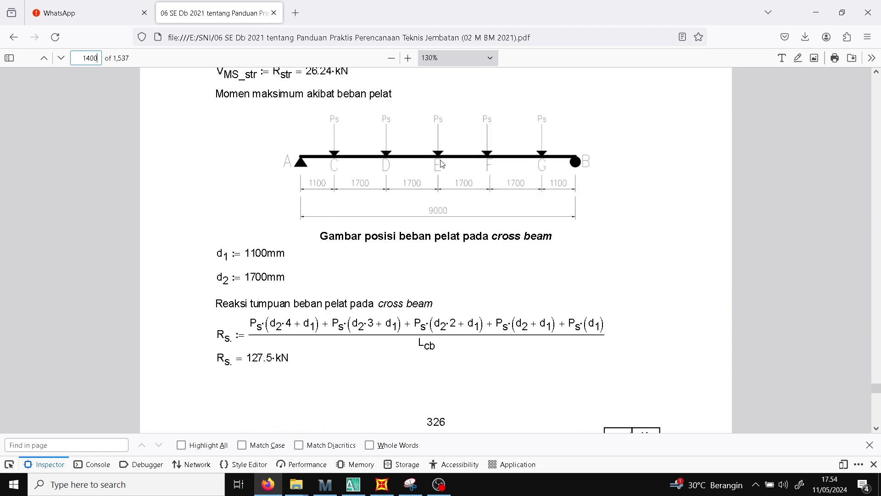
{"action": "scroll", "coordinate": [461, 168], "scroll_direction": "down", "scroll_amount": 7}
{"action": "scroll", "coordinate": [465, 172], "scroll_direction": "down", "scroll_amount": 10}
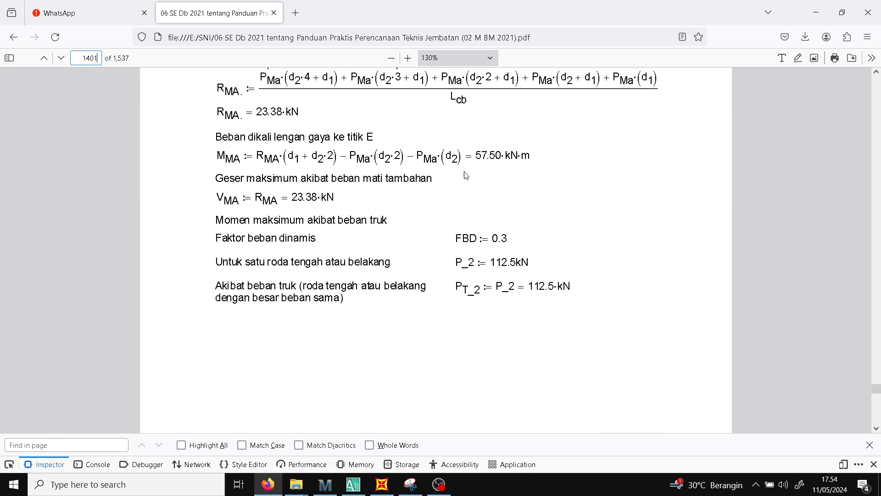
{"action": "scroll", "coordinate": [634, 317], "scroll_direction": "down", "scroll_amount": 2}
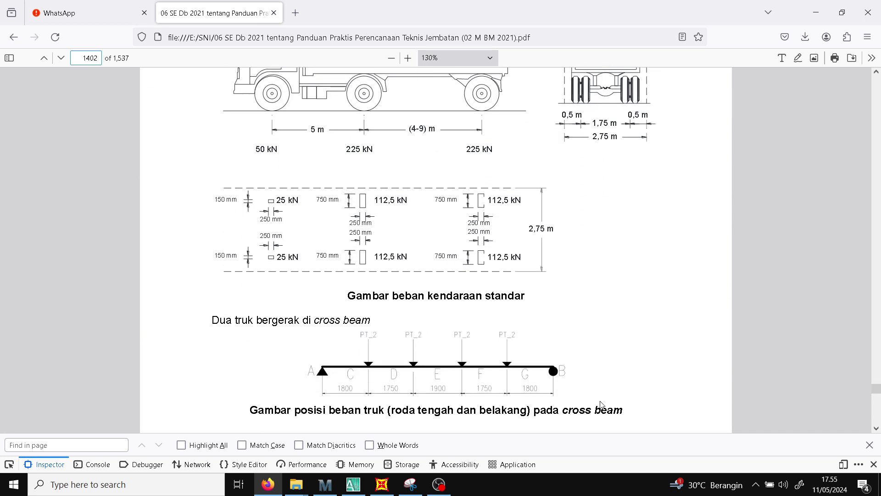
{"action": "scroll", "coordinate": [580, 399], "scroll_direction": "down", "scroll_amount": 15}
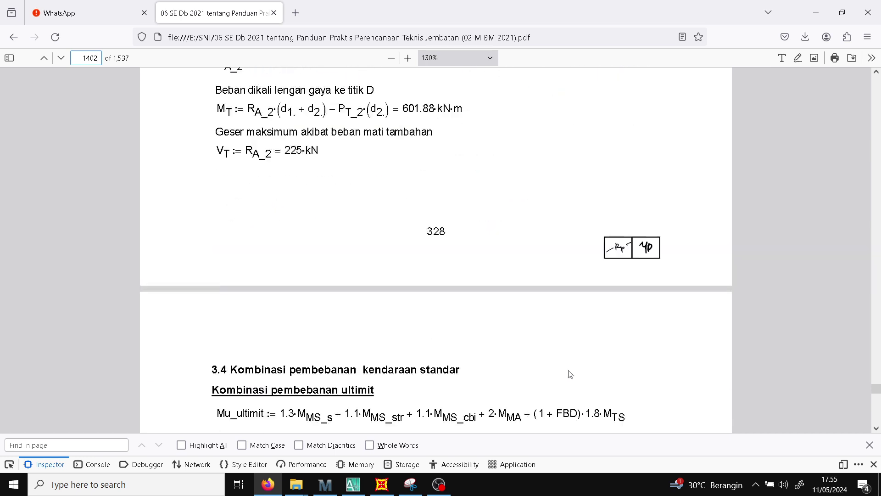
{"action": "scroll", "coordinate": [499, 277], "scroll_direction": "down", "scroll_amount": 15}
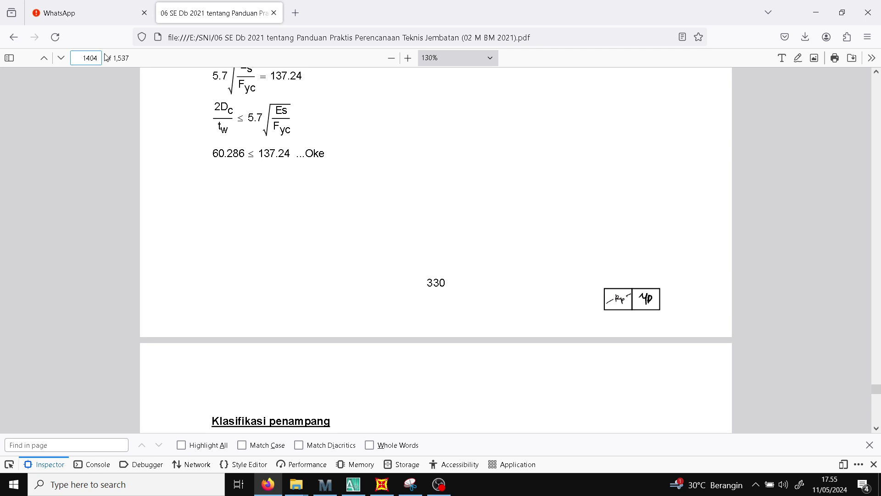
- Go to page 1424 and examine how the cross beam reactions load each joint of the main truss, including the floor slab figure
{"action": "key", "text": "BackSpace"}
{"action": "type", "text": "24"}
{"action": "key", "text": "Return"}
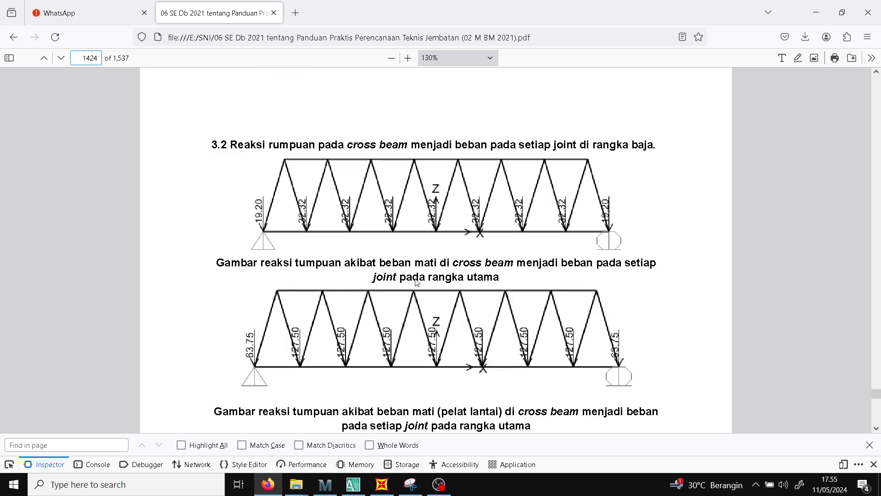
{"action": "scroll", "coordinate": [352, 326], "scroll_direction": "down", "scroll_amount": 3}
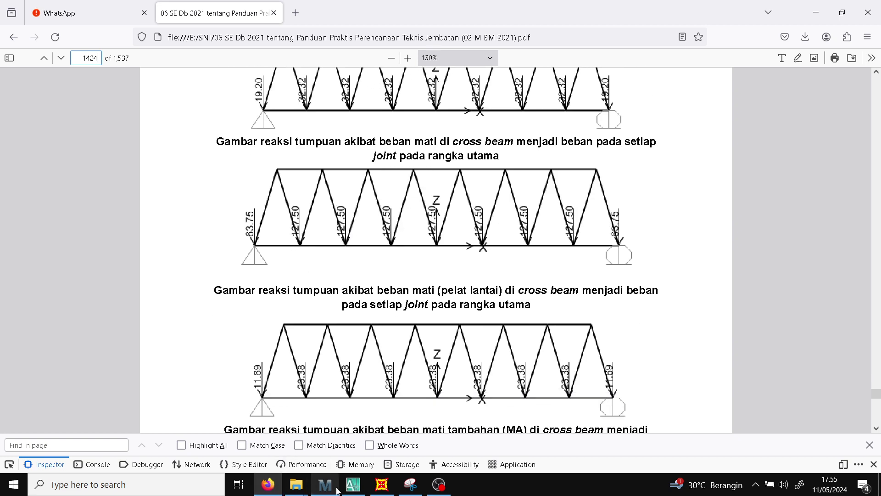
- Compare the AutoCAD cross beam load diagram and bridge floor plans with the guide's figure of slab loads on the truss joints
{"action": "left_click", "coordinate": [353, 485]}
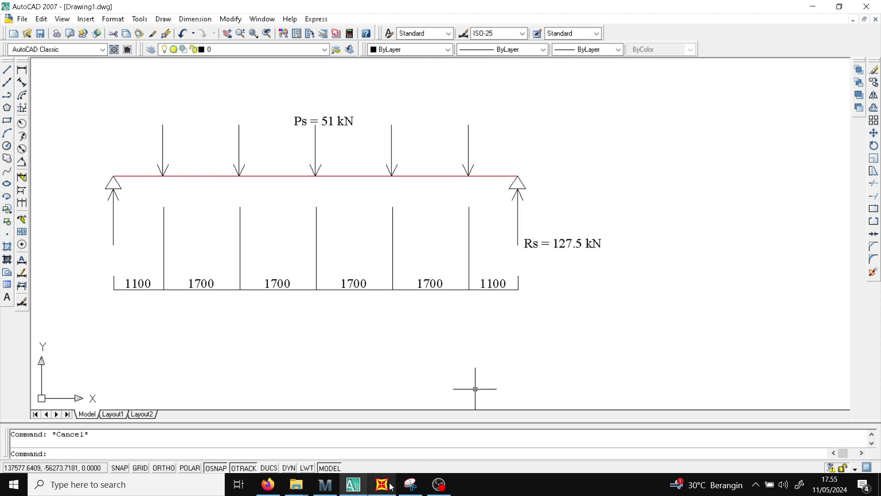
{"action": "left_click", "coordinate": [268, 484]}
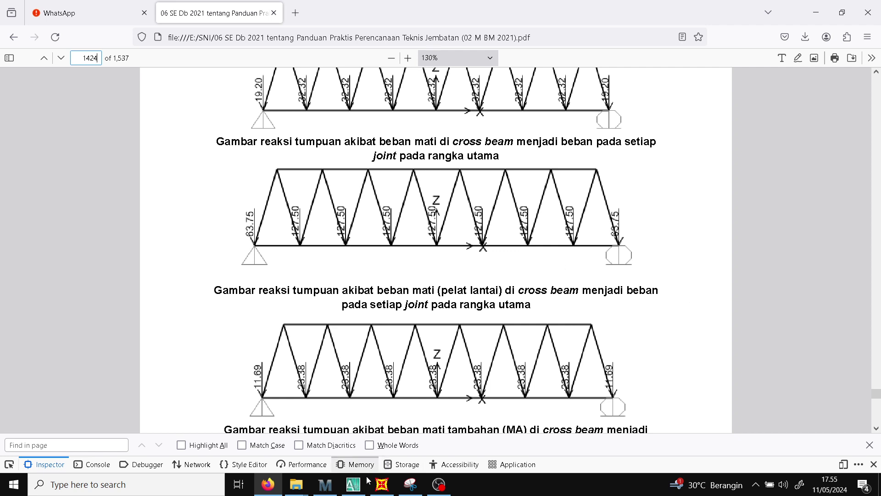
{"action": "left_click", "coordinate": [351, 490]}
{"action": "scroll", "coordinate": [544, 277], "scroll_direction": "down", "scroll_amount": 8}
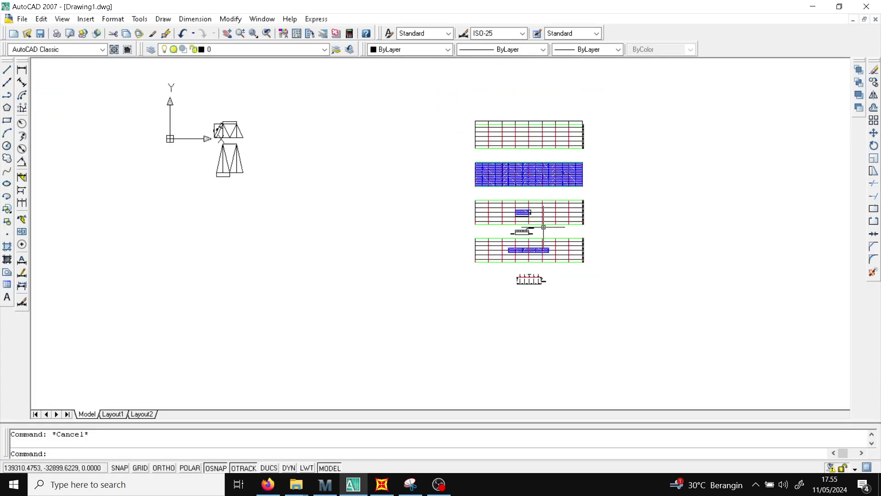
{"action": "scroll", "coordinate": [544, 182], "scroll_direction": "up", "scroll_amount": 3}
{"action": "scroll", "coordinate": [448, 92], "scroll_direction": "up", "scroll_amount": 2}
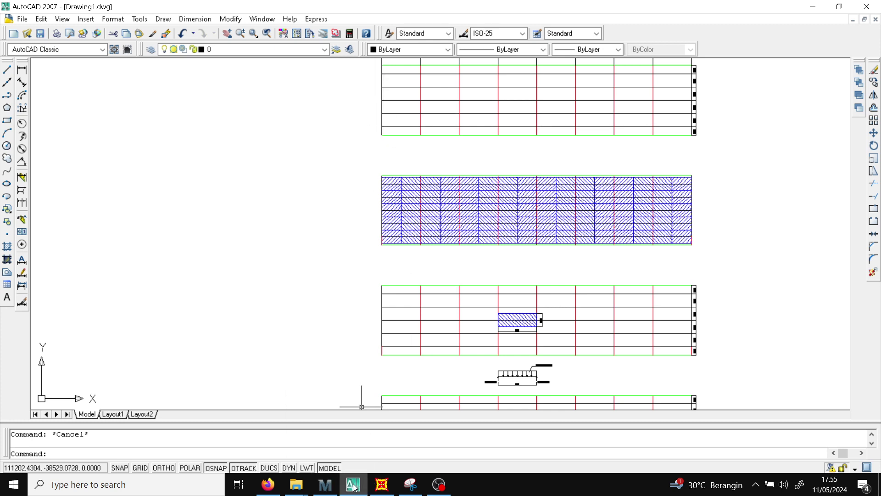
{"action": "left_click", "coordinate": [268, 485]}
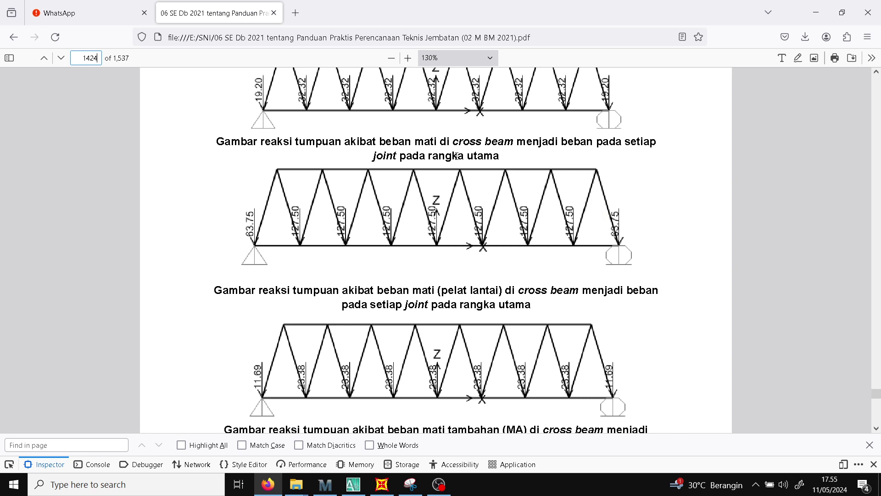
- Switch to SAP2000, start a new model with the current one's changes saved, and set the units to KN, m, C
{"action": "left_click", "coordinate": [381, 484]}
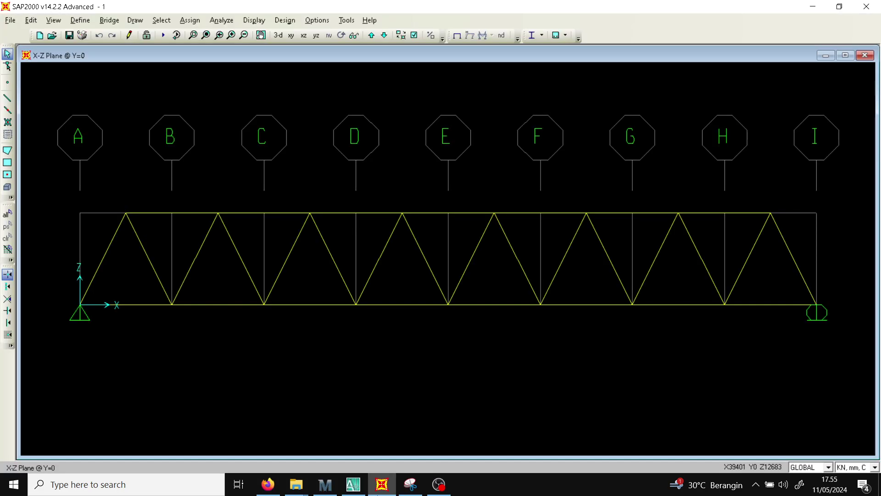
{"action": "left_click", "coordinate": [10, 20]}
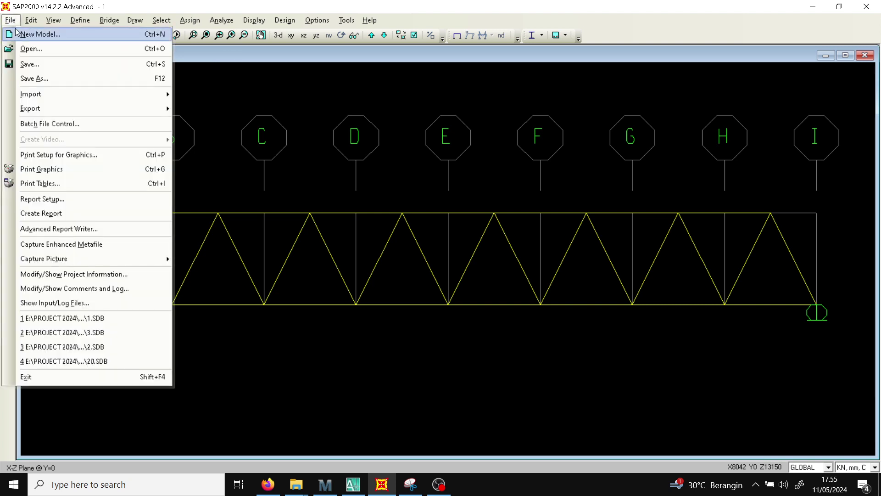
{"action": "left_click", "coordinate": [33, 37]}
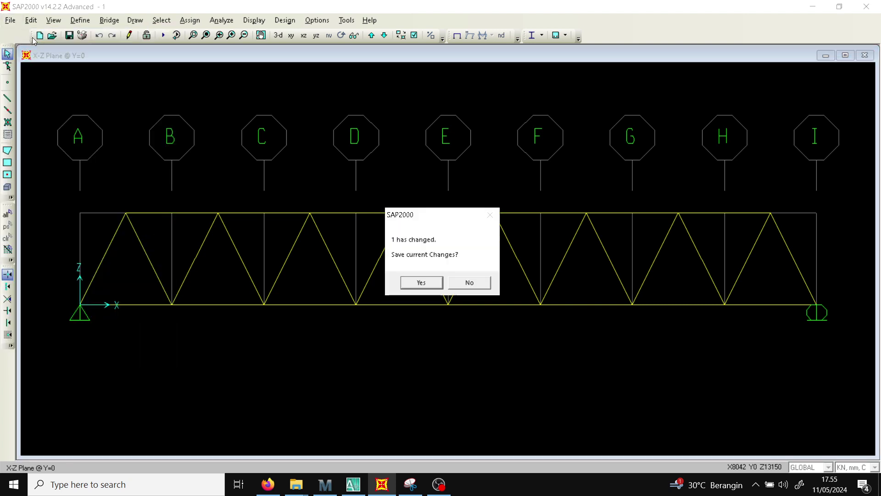
{"action": "left_click", "coordinate": [434, 283]}
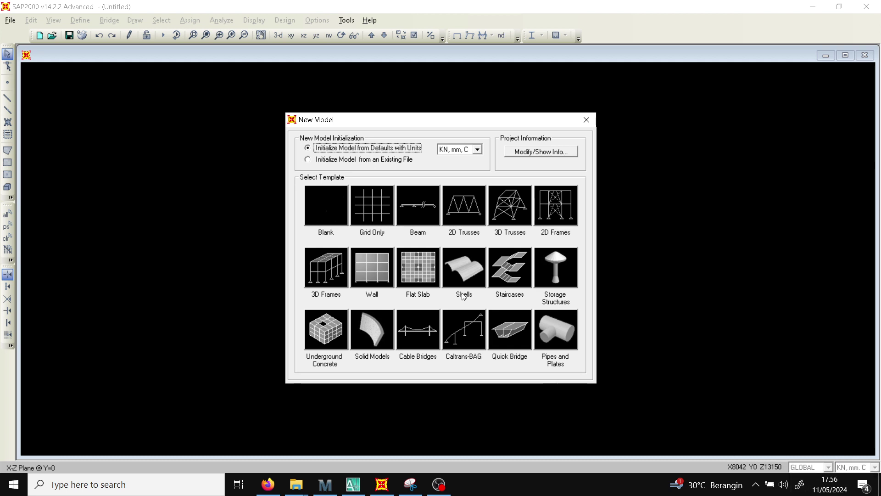
{"action": "left_click", "coordinate": [583, 125]}
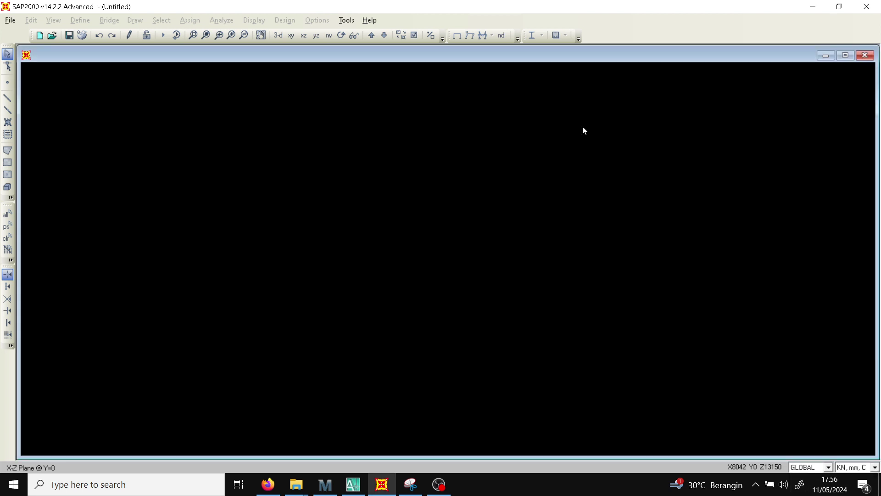
{"action": "left_click", "coordinate": [874, 467]}
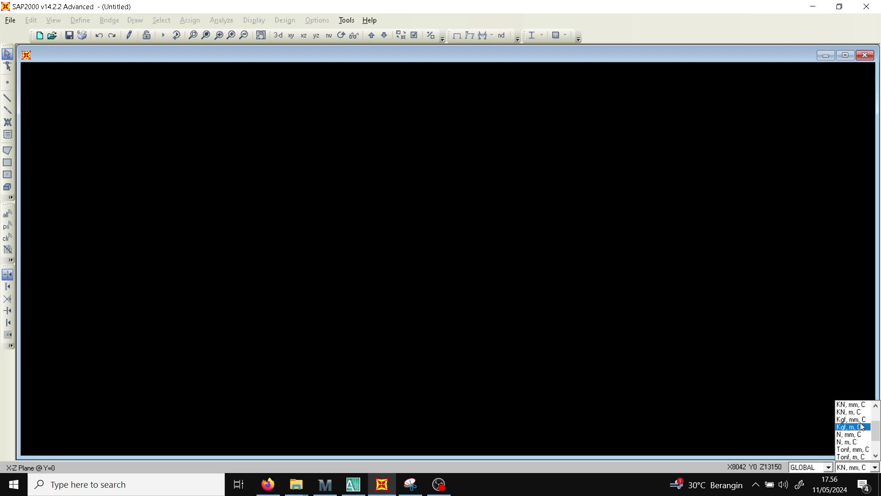
{"action": "left_click", "coordinate": [849, 412]}
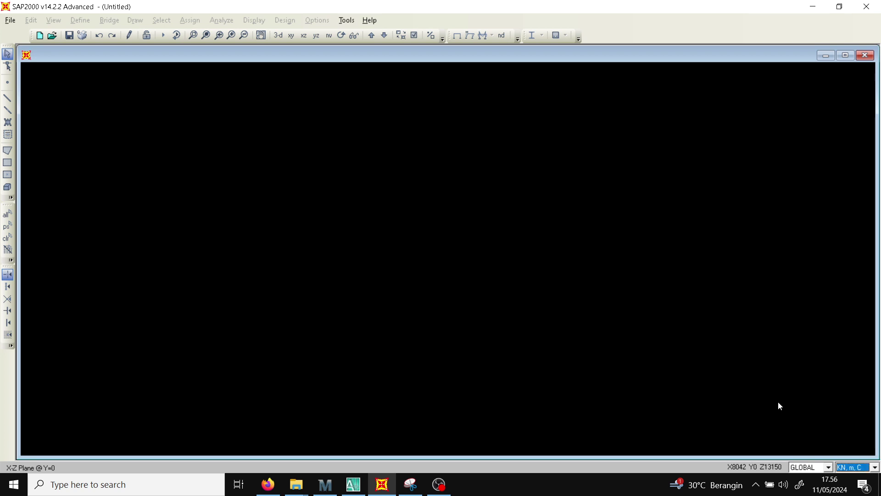
- Create a 2D sloped truss model from the template with 8 divisions, 5 m division length and 5 m height, keeping only the X-Z view
{"action": "left_click", "coordinate": [17, 22]}
{"action": "left_click", "coordinate": [24, 32]}
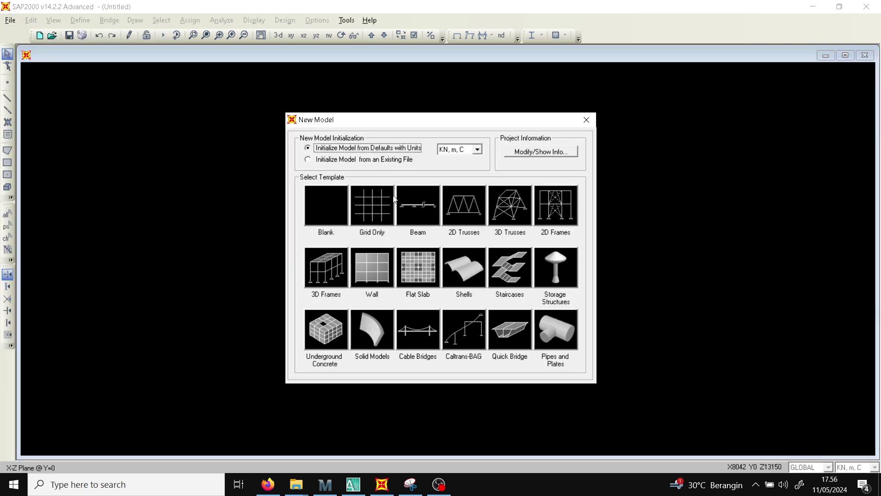
{"action": "left_click", "coordinate": [468, 210]}
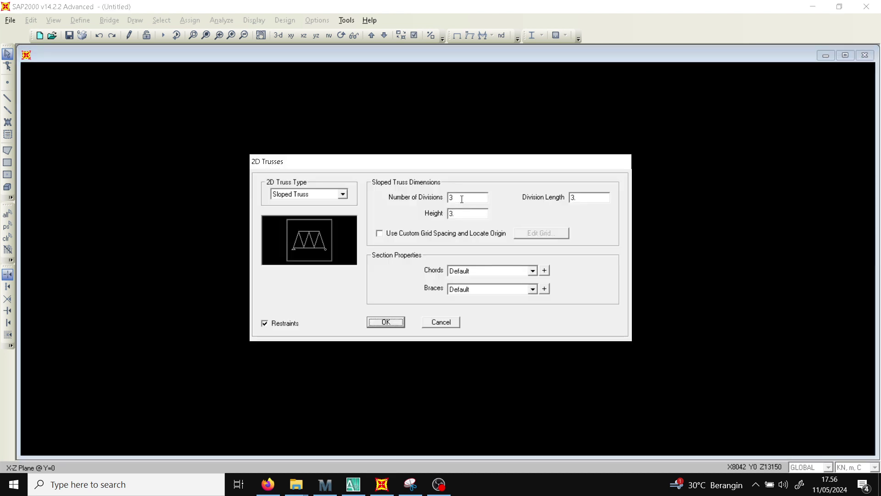
{"action": "double_click", "coordinate": [462, 199]}
{"action": "double_click", "coordinate": [458, 214]}
{"action": "double_click", "coordinate": [580, 198]}
{"action": "left_click", "coordinate": [387, 323]}
{"action": "left_click", "coordinate": [432, 56]}
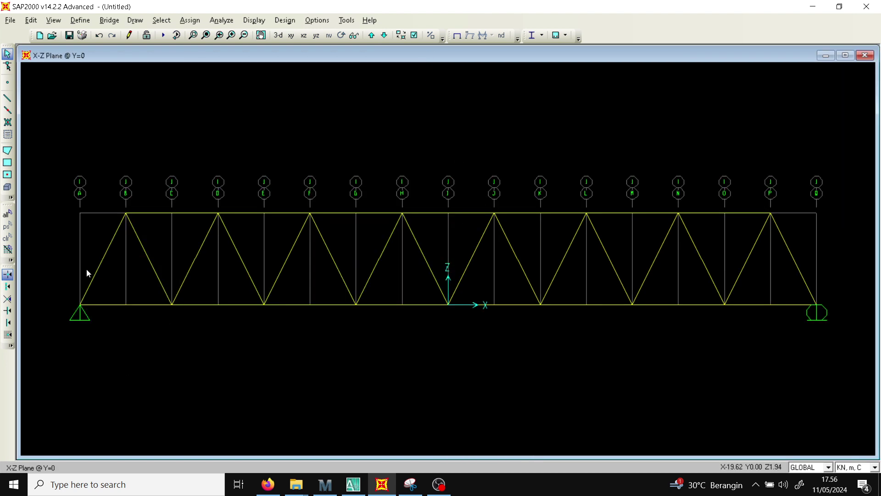
- Add a load pattern named DL PELAT, type DEAD, with a self weight multiplier of 0
{"action": "left_click", "coordinate": [80, 20]}
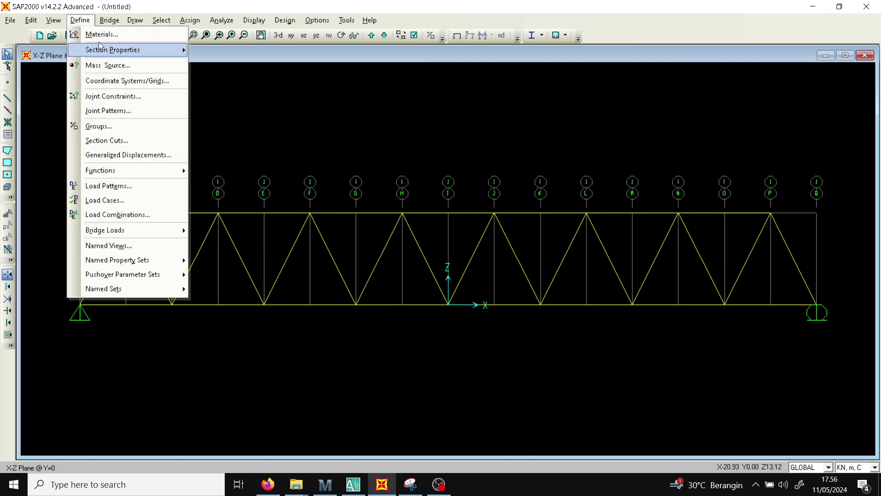
{"action": "left_click", "coordinate": [138, 185]}
{"action": "double_click", "coordinate": [271, 222]}
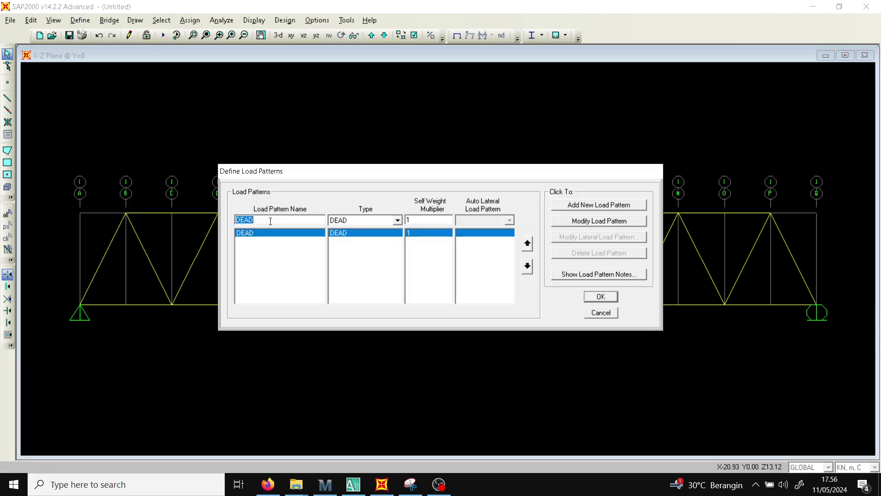
{"action": "type", "text": "D"}
{"action": "left_click", "coordinate": [603, 206]}
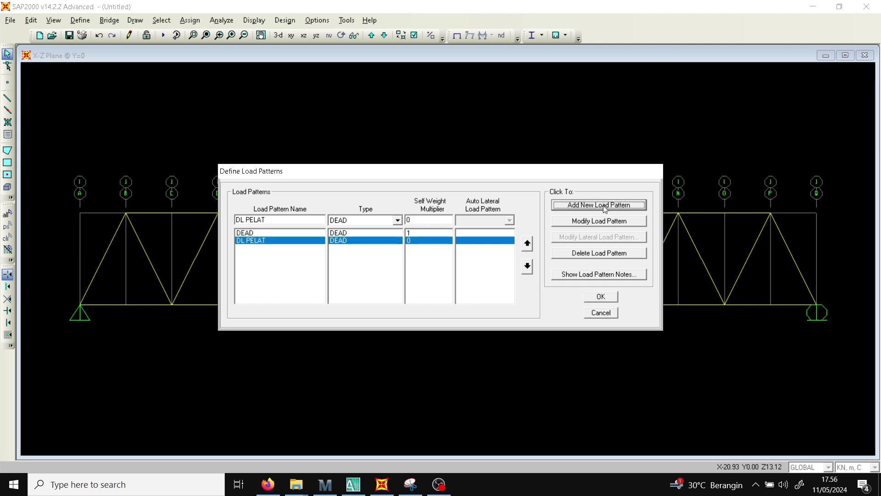
- Assign a Global Z joint force of -63.75 kN under DL PELAT to the two end support joints
{"action": "left_click", "coordinate": [606, 296]}
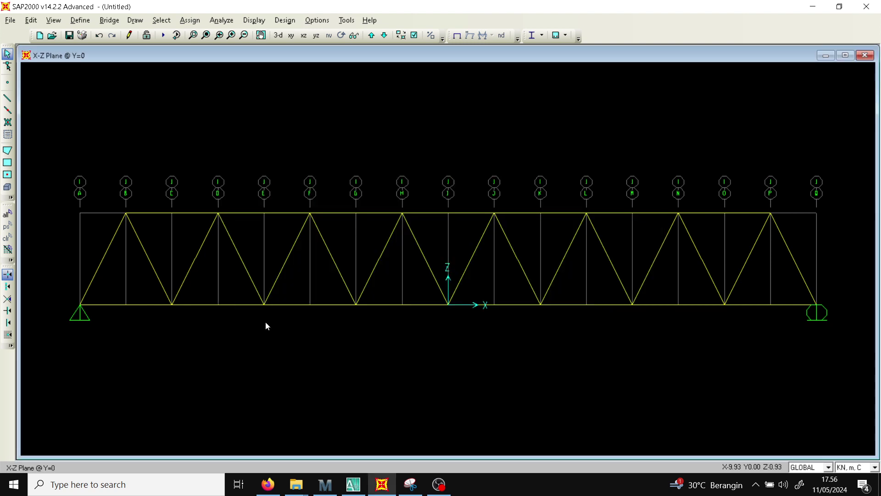
{"action": "left_click_drag", "start_coordinate": [69, 300], "coordinate": [113, 322]}
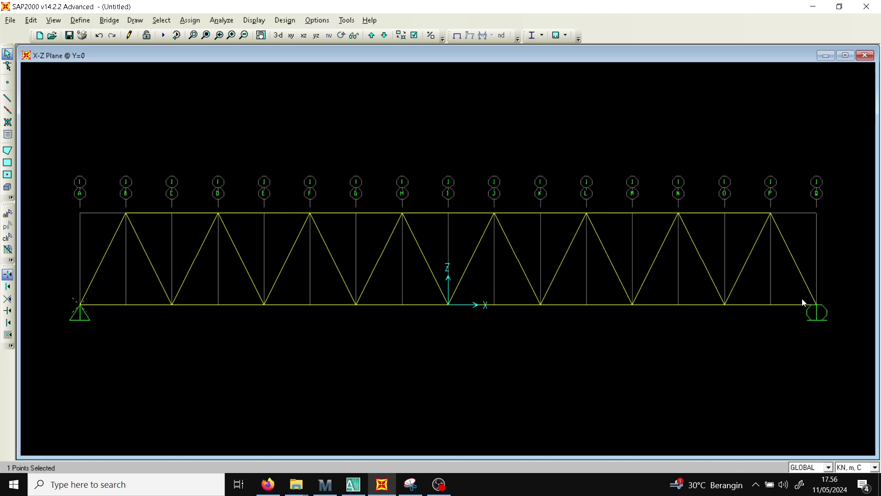
{"action": "left_click_drag", "start_coordinate": [803, 302], "coordinate": [832, 324]}
{"action": "left_click", "coordinate": [190, 20]}
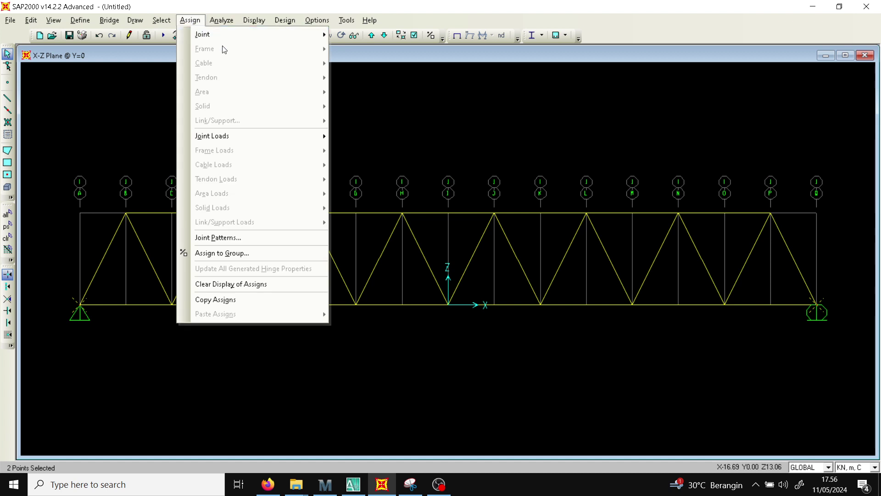
{"action": "mouse_move", "coordinate": [268, 135]}
{"action": "left_click", "coordinate": [362, 136]}
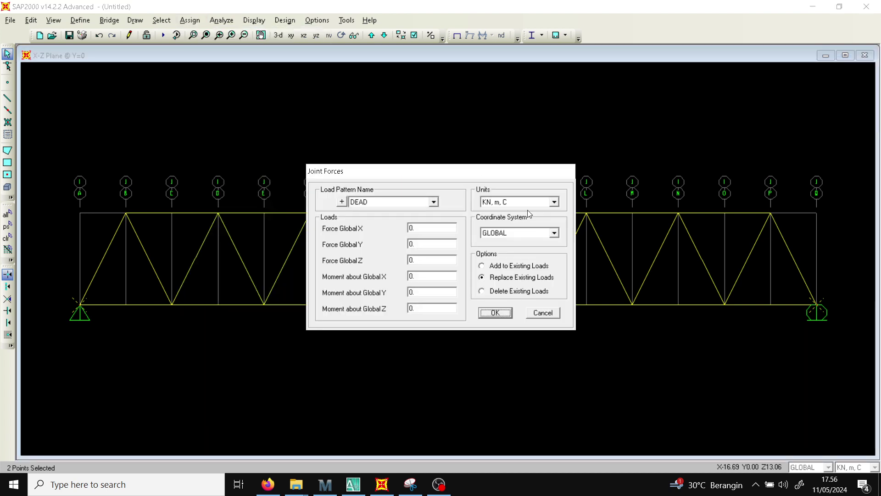
{"action": "left_click", "coordinate": [380, 201]}
{"action": "left_click", "coordinate": [382, 216]}
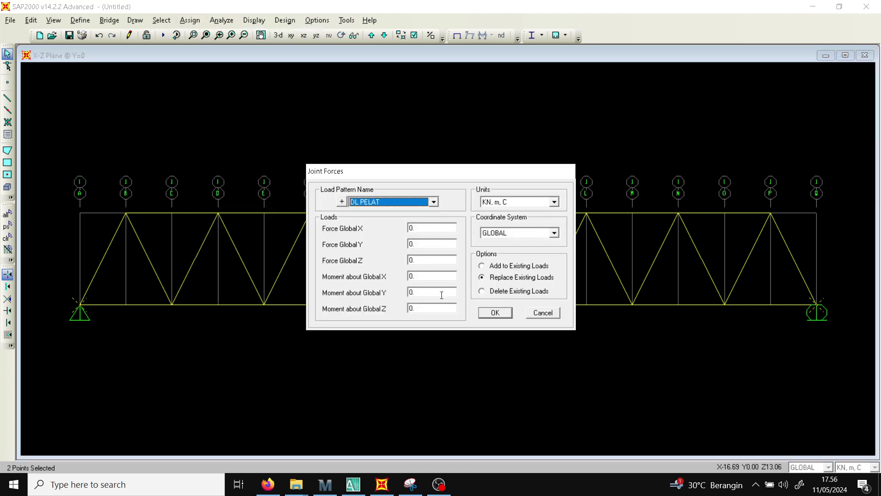
{"action": "double_click", "coordinate": [427, 259]}
{"action": "type", "text": "-"}
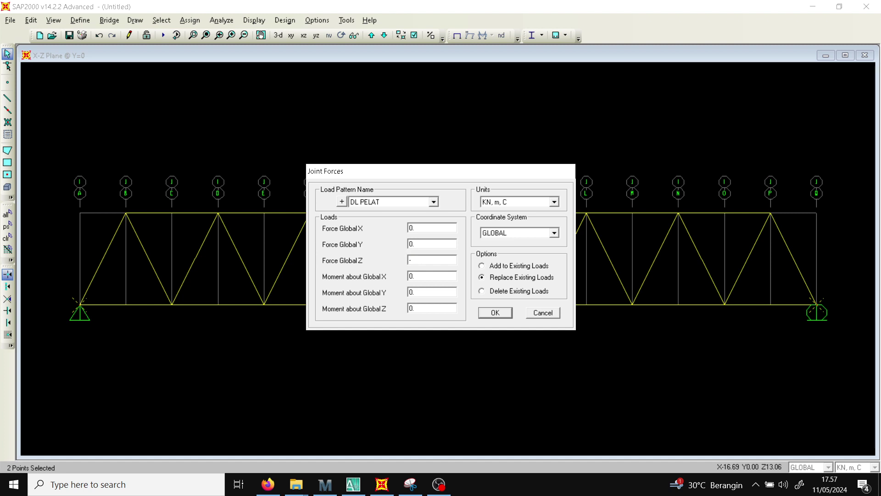
{"action": "type", "text": "63.75"}
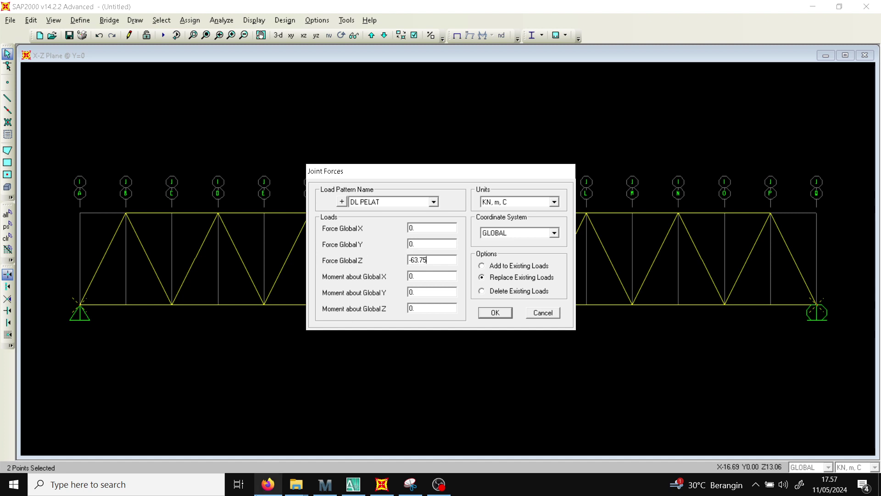
{"action": "left_click", "coordinate": [267, 489]}
{"action": "left_click", "coordinate": [268, 490]}
{"action": "type", "text": "75"}
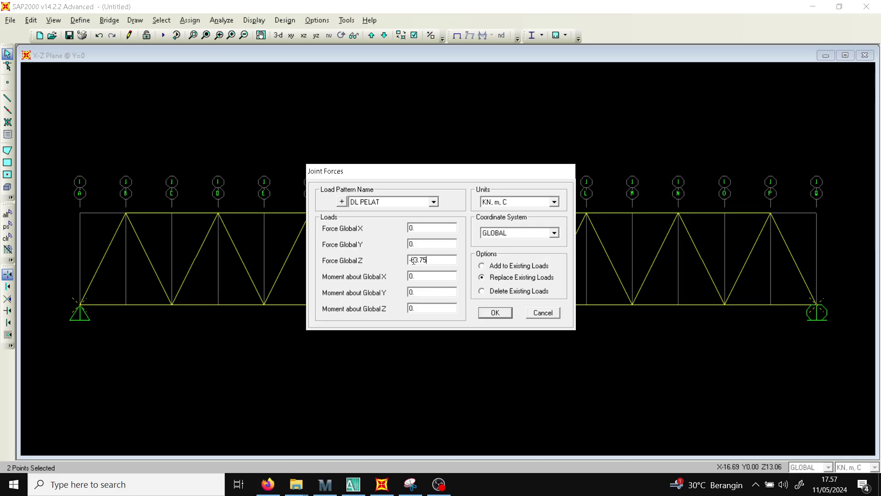
{"action": "left_click", "coordinate": [495, 313]}
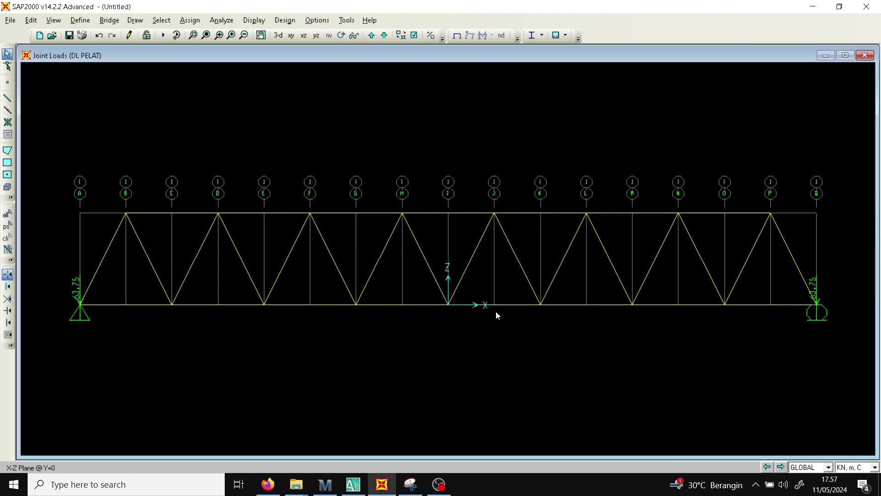
- Assign a Global Z force of -127.5 kN under DL PELAT to the seven inner bottom-chord joints, added to existing loads
{"action": "left_click", "coordinate": [171, 304]}
{"action": "left_click", "coordinate": [264, 304]}
{"action": "left_click", "coordinate": [445, 302]}
{"action": "left_click_drag", "start_coordinate": [528, 291], "coordinate": [581, 329]}
{"action": "left_click_drag", "start_coordinate": [727, 312], "coordinate": [726, 313]}
{"action": "left_click", "coordinate": [189, 20]}
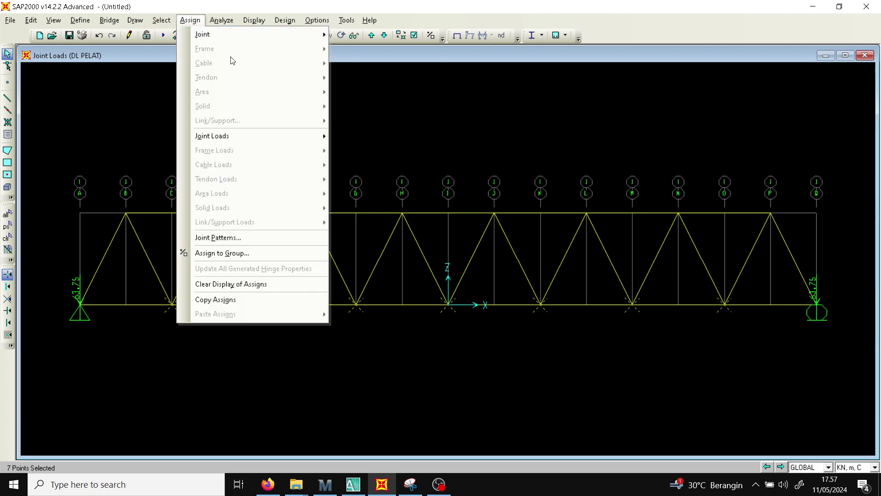
{"action": "mouse_move", "coordinate": [250, 137]}
{"action": "left_click", "coordinate": [367, 137]}
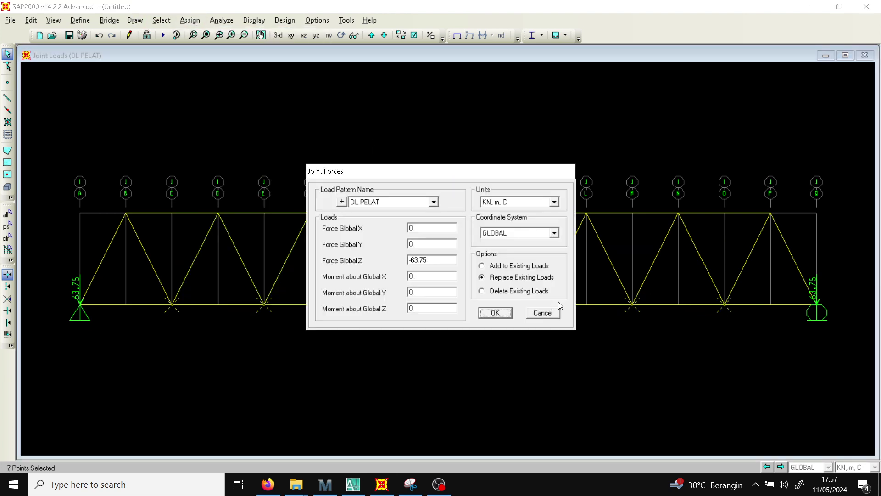
{"action": "left_click", "coordinate": [432, 264]}
{"action": "type", "text": "-127"}
{"action": "left_click", "coordinate": [271, 491]}
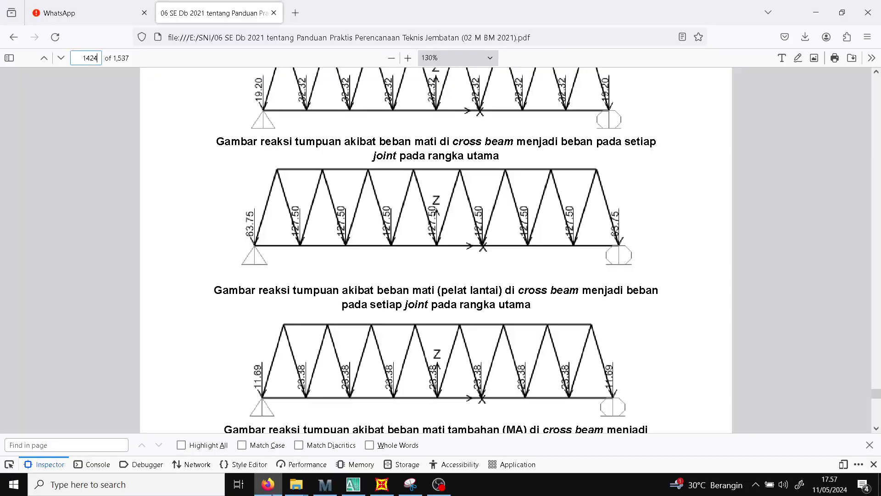
{"action": "left_click", "coordinate": [270, 490]}
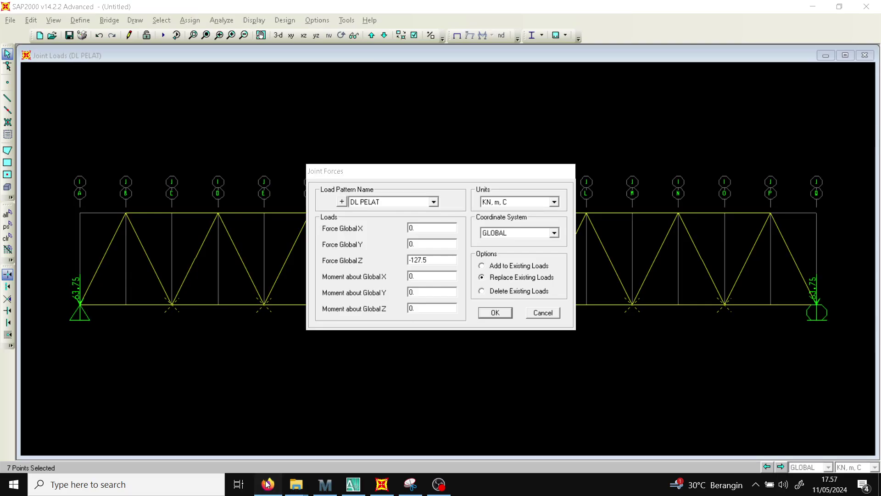
{"action": "left_click", "coordinate": [269, 489]}
{"action": "left_click", "coordinate": [268, 489]}
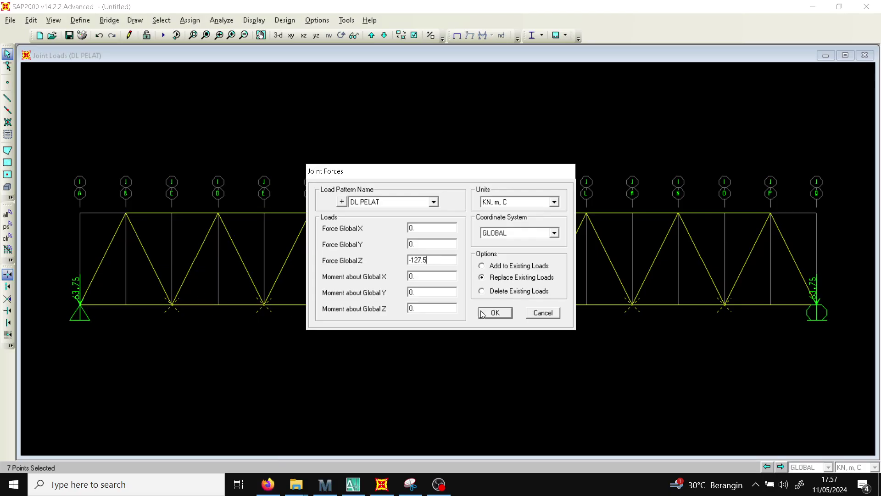
{"action": "left_click", "coordinate": [483, 266]}
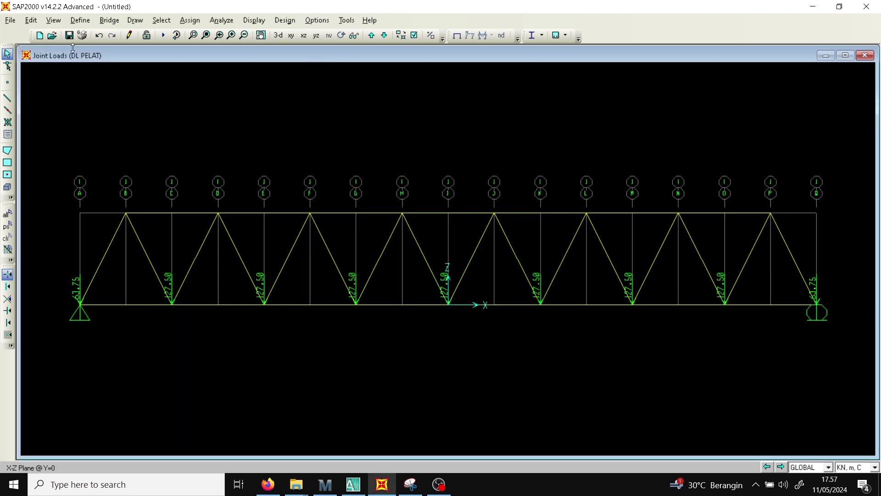
- Run the analysis, saving the model file as 4 in the Komponen Tekan Tarik folder
{"action": "left_click", "coordinate": [163, 35]}
{"action": "left_click", "coordinate": [599, 313]}
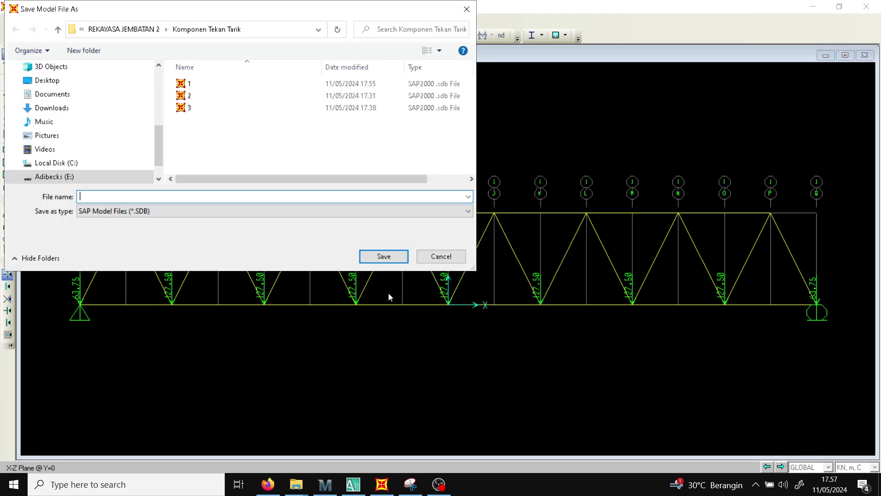
{"action": "type", "text": "4"}
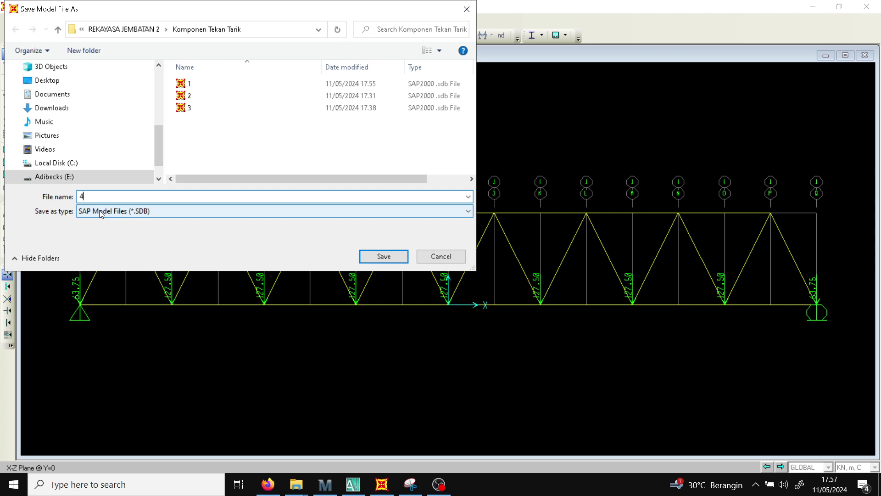
{"action": "left_click", "coordinate": [387, 256]}
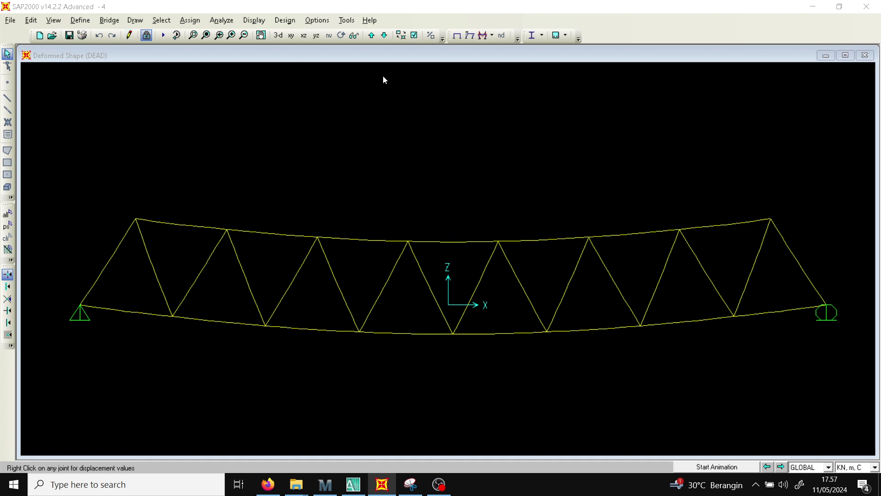
- Display the frames' axial force diagram for the DL PELAT case with values shown on the diagram
{"action": "left_click", "coordinate": [491, 36]}
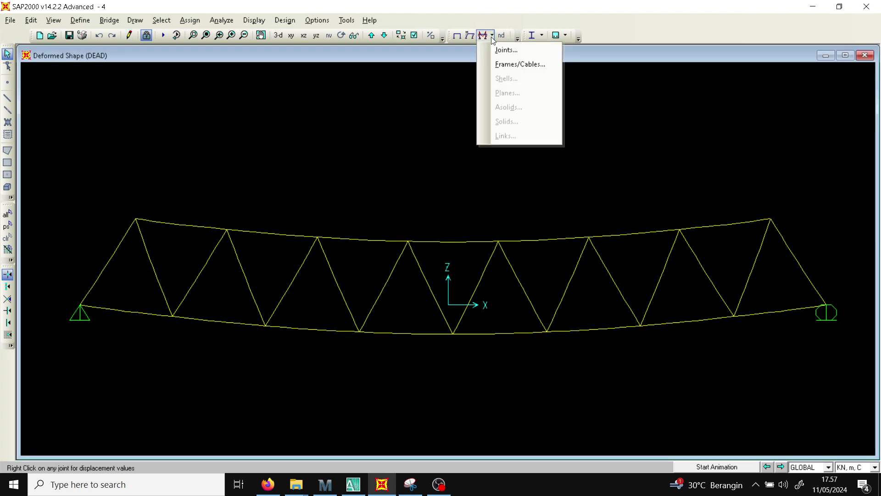
{"action": "left_click", "coordinate": [519, 64]}
{"action": "left_click", "coordinate": [467, 159]}
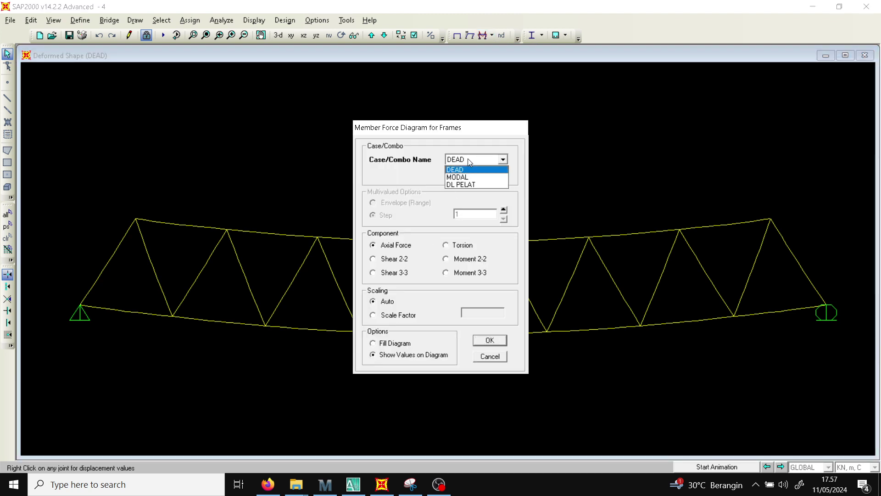
{"action": "left_click", "coordinate": [473, 185]}
{"action": "left_click", "coordinate": [381, 247]}
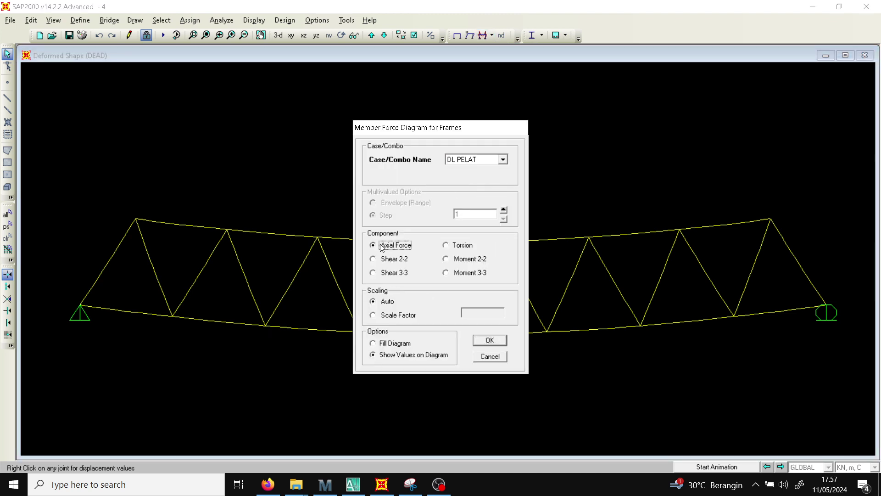
{"action": "left_click", "coordinate": [383, 345]}
{"action": "left_click", "coordinate": [389, 356]}
{"action": "left_click", "coordinate": [503, 340]}
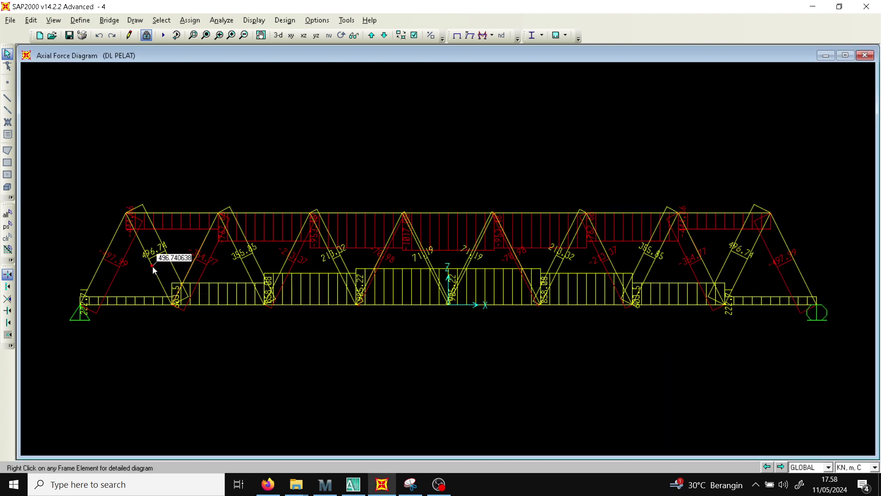
- Switch to the guide PDF in Firefox and examine the reviewed truss figure and the tensile axial forces listed for member 2
{"action": "left_click", "coordinate": [268, 484]}
{"action": "scroll", "coordinate": [448, 223], "scroll_direction": "down", "scroll_amount": 20}
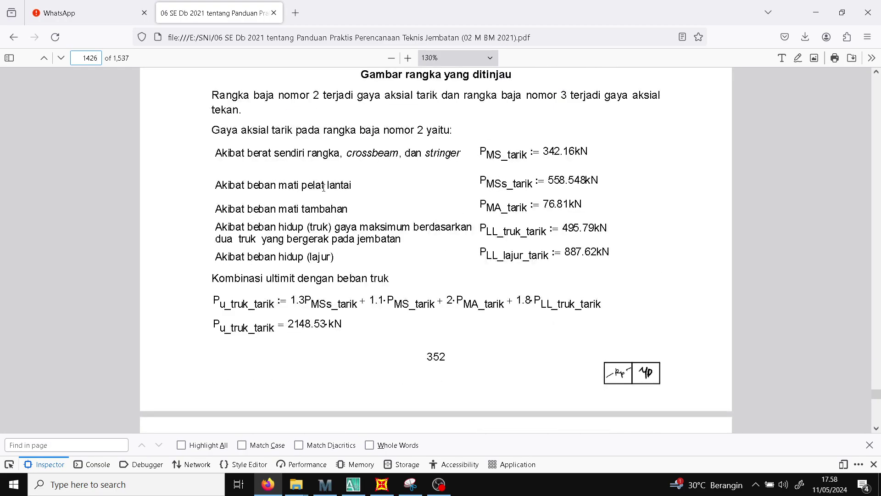
{"action": "scroll", "coordinate": [324, 188], "scroll_direction": "up", "scroll_amount": 4}
{"action": "scroll", "coordinate": [326, 206], "scroll_direction": "down", "scroll_amount": 4}
{"action": "scroll", "coordinate": [328, 226], "scroll_direction": "up", "scroll_amount": 3}
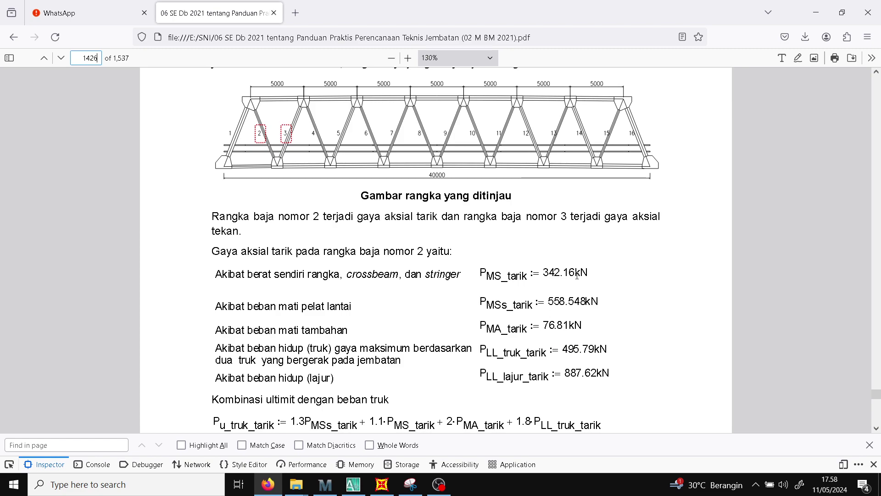
- Switch to SAP2000, inspect the maximum DL PELAT axial force in the first inner diagonal, and compare it with the guide's floor slab value
{"action": "left_click", "coordinate": [382, 484]}
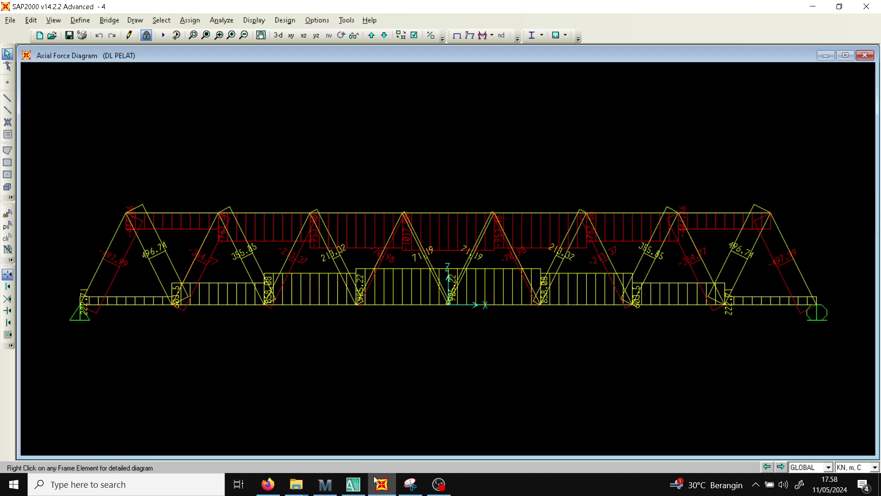
{"action": "right_click", "coordinate": [152, 268]}
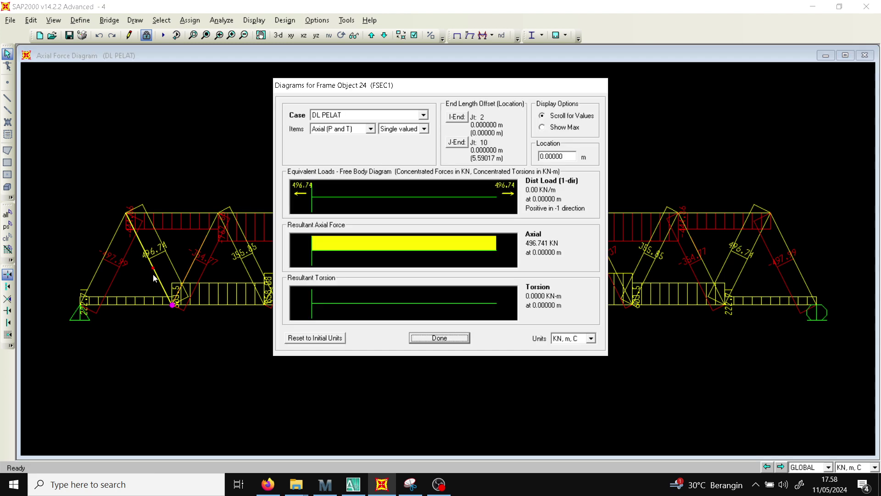
{"action": "left_click", "coordinate": [541, 128]}
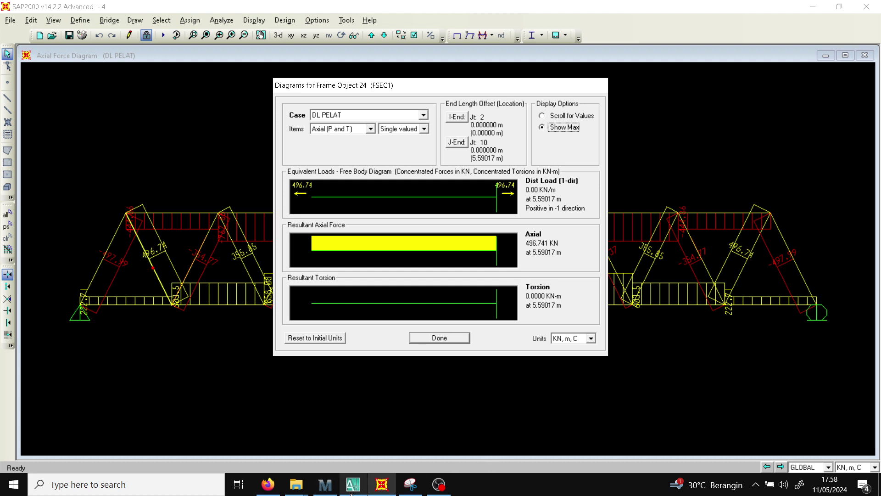
{"action": "left_click", "coordinate": [270, 490]}
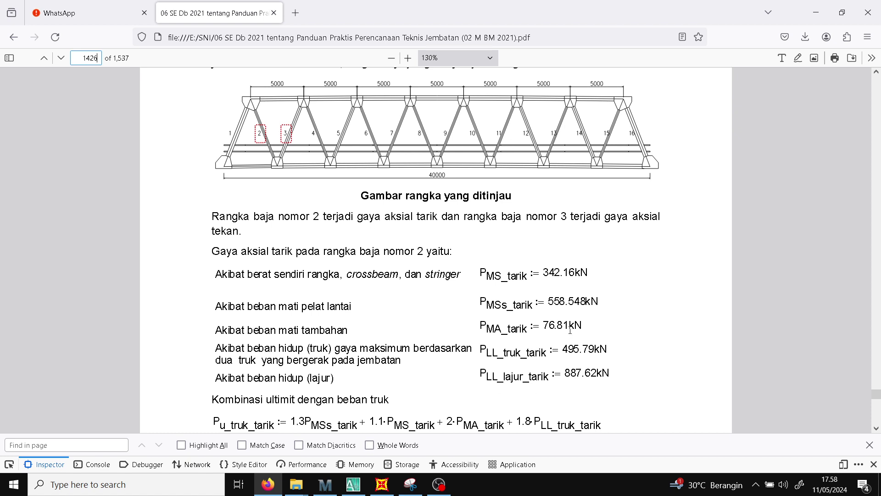
{"action": "left_click", "coordinate": [382, 484]}
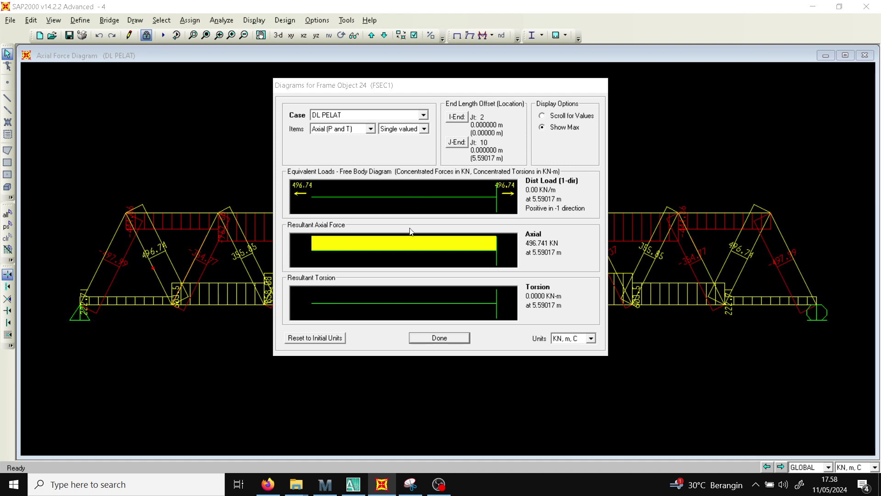
{"action": "left_click", "coordinate": [443, 340]}
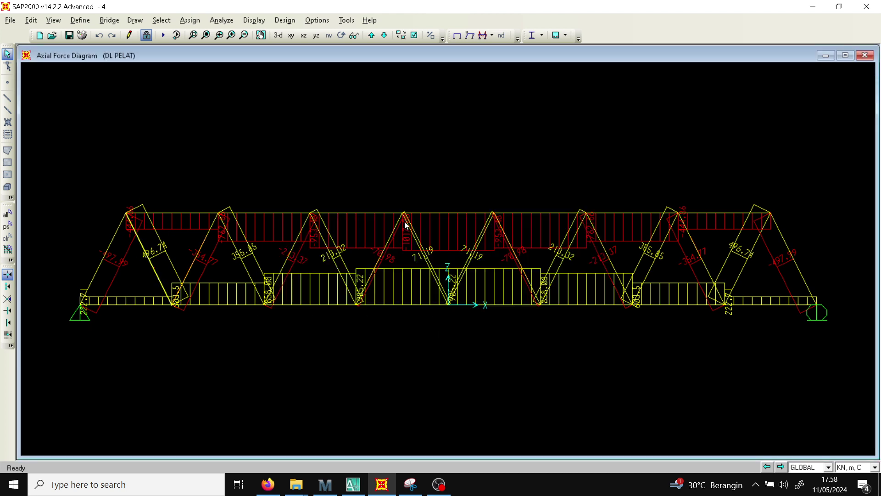
- Unlock the model and set the GLOBAL grid's Z2 ordinate to 6 m with Glue to Grid Lines enabled
{"action": "left_click", "coordinate": [146, 36]}
{"action": "left_click", "coordinate": [460, 281]}
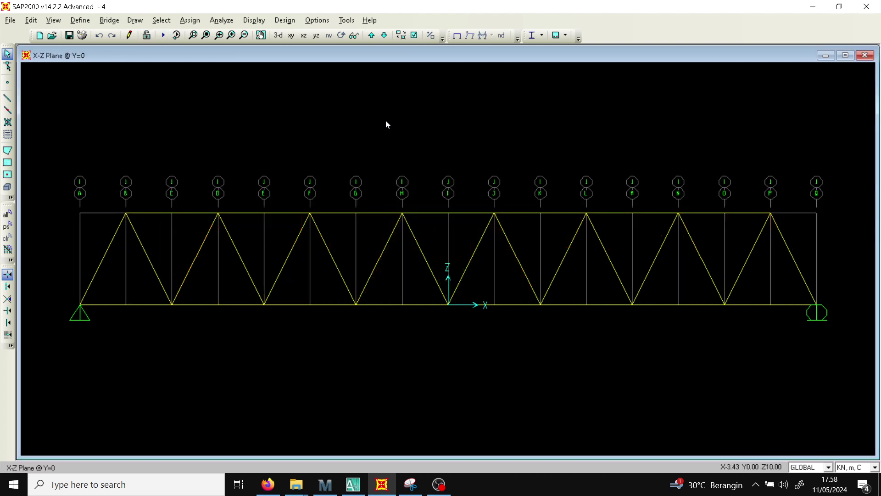
{"action": "right_click", "coordinate": [382, 121]}
{"action": "left_click", "coordinate": [399, 127]}
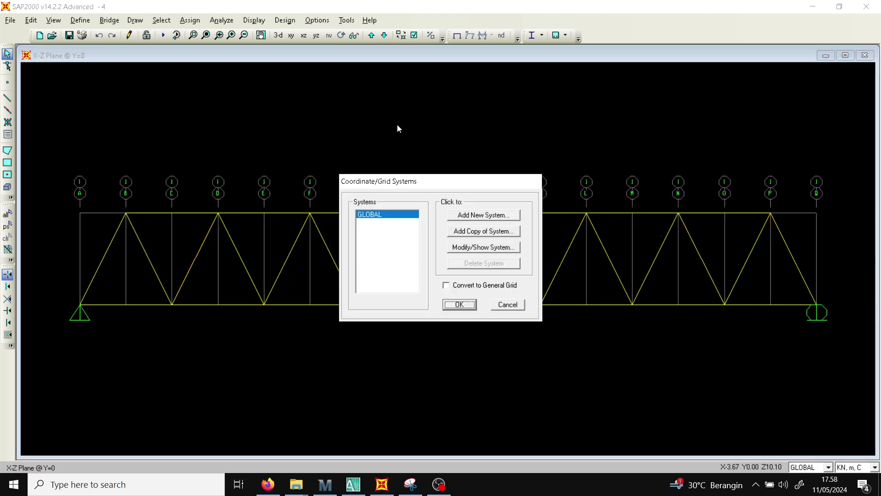
{"action": "left_click", "coordinate": [477, 249]}
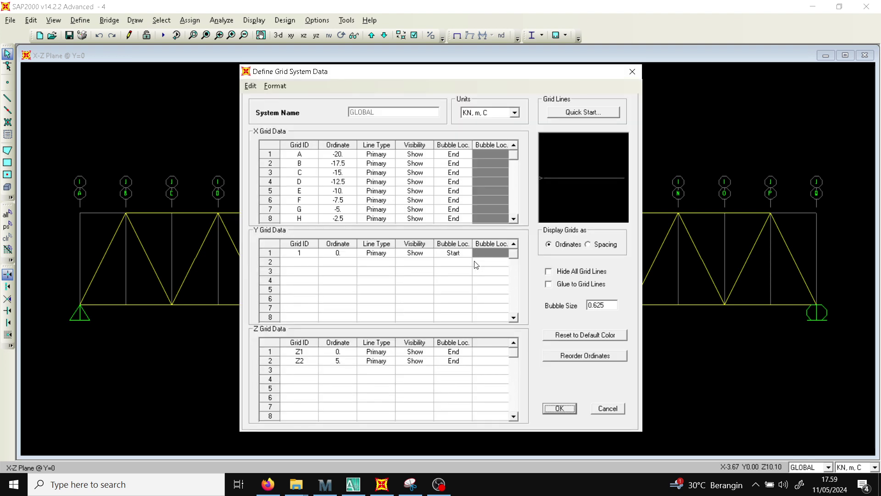
{"action": "left_click", "coordinate": [347, 361]}
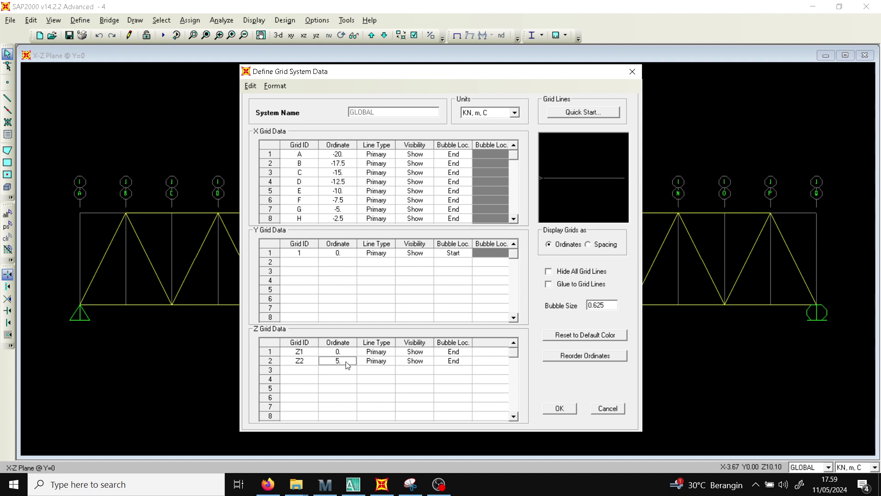
{"action": "type", "text": "6"}
{"action": "left_click", "coordinate": [552, 285]}
{"action": "left_click", "coordinate": [550, 287]}
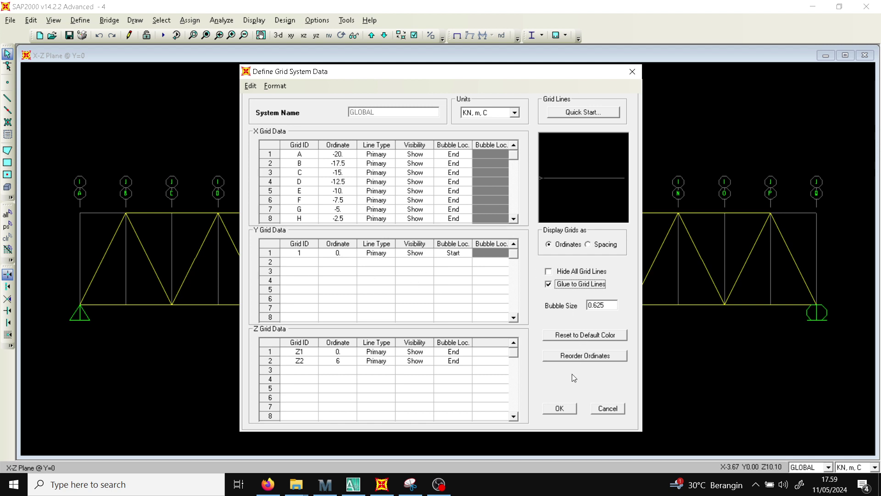
{"action": "left_click", "coordinate": [560, 408]}
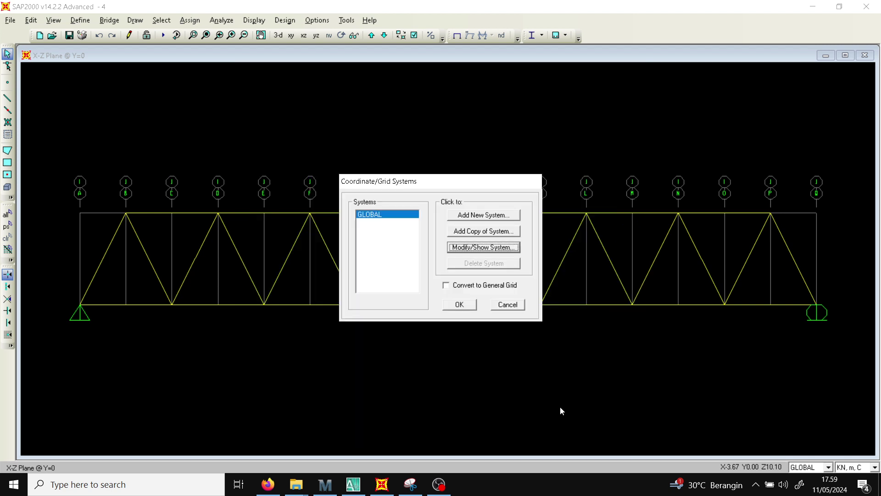
{"action": "left_click", "coordinate": [458, 303]}
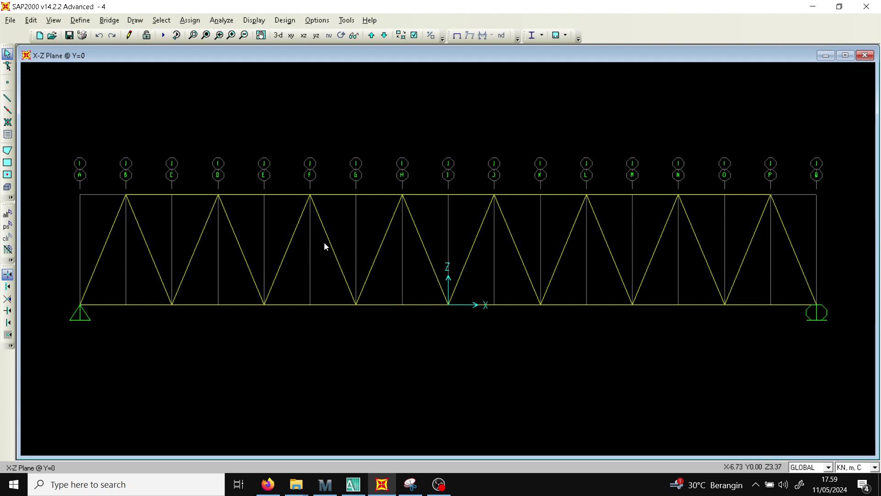
- Run the analysis again for the DEAD, MODAL and DL PELAT load cases
{"action": "left_click", "coordinate": [163, 35]}
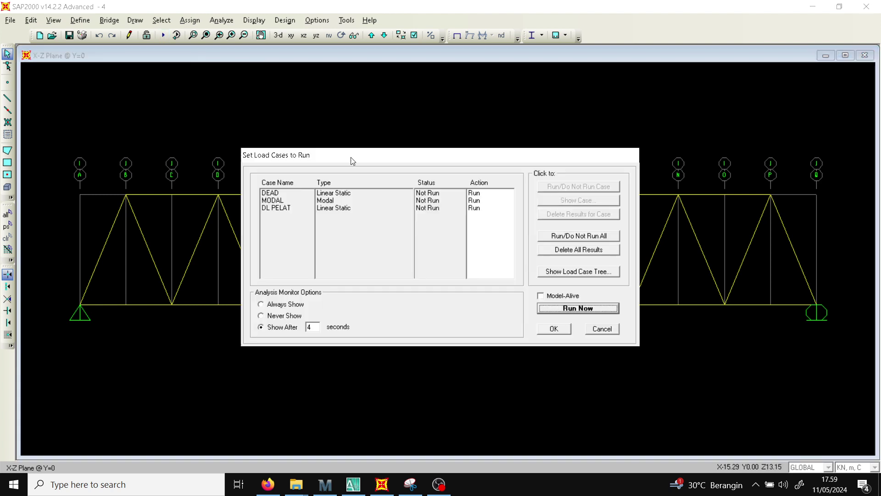
{"action": "left_click", "coordinate": [575, 309]}
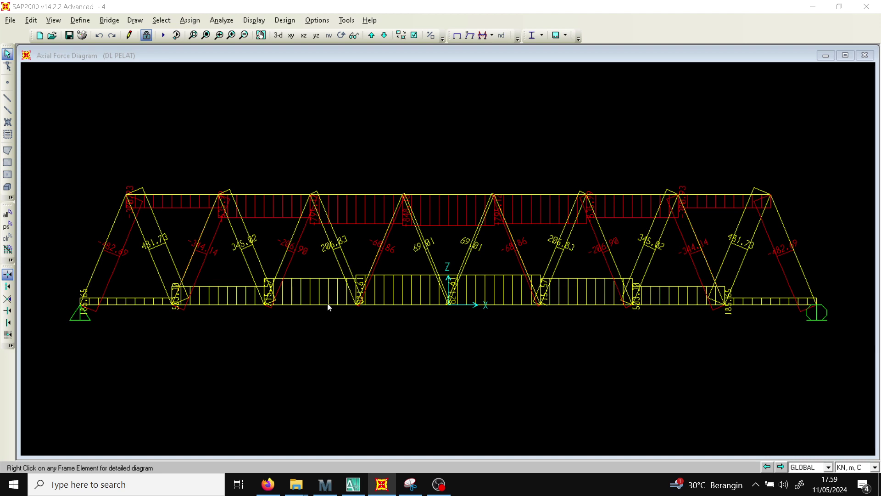
- Switch to the guide PDF in Firefox and examine the section 3.2 figures of cross beam reactions applied as truss joint loads
{"action": "left_click", "coordinate": [274, 490]}
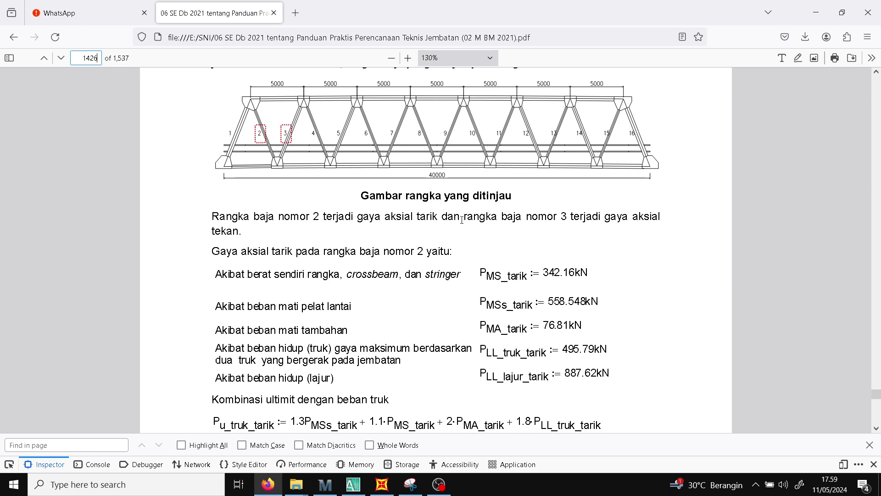
{"action": "scroll", "coordinate": [437, 255], "scroll_direction": "up", "scroll_amount": 15}
{"action": "scroll", "coordinate": [438, 256], "scroll_direction": "up", "scroll_amount": 10}
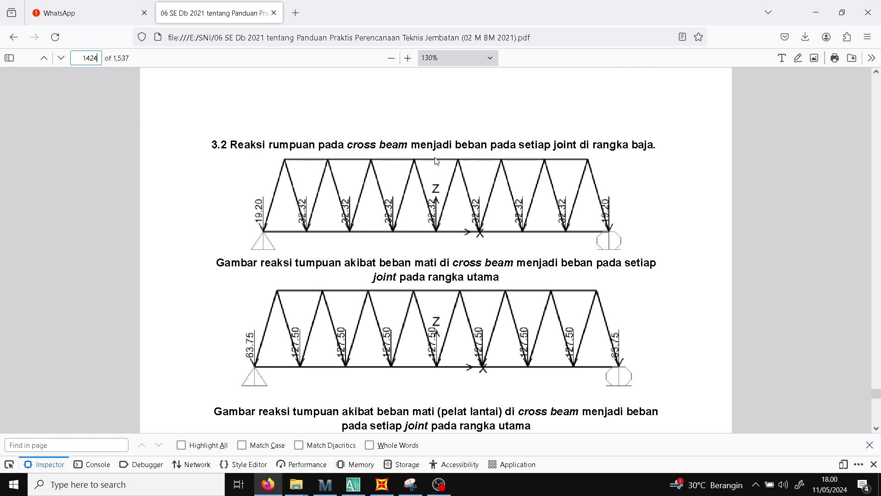
{"action": "scroll", "coordinate": [370, 247], "scroll_direction": "down", "scroll_amount": 4}
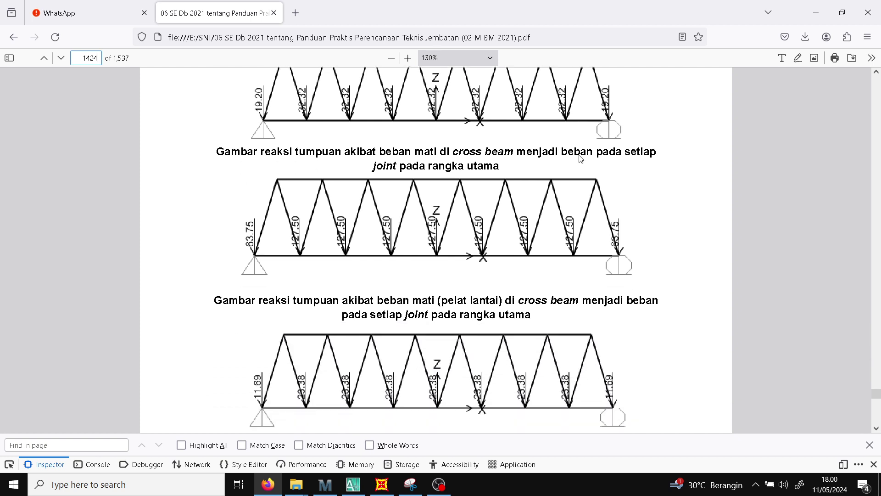